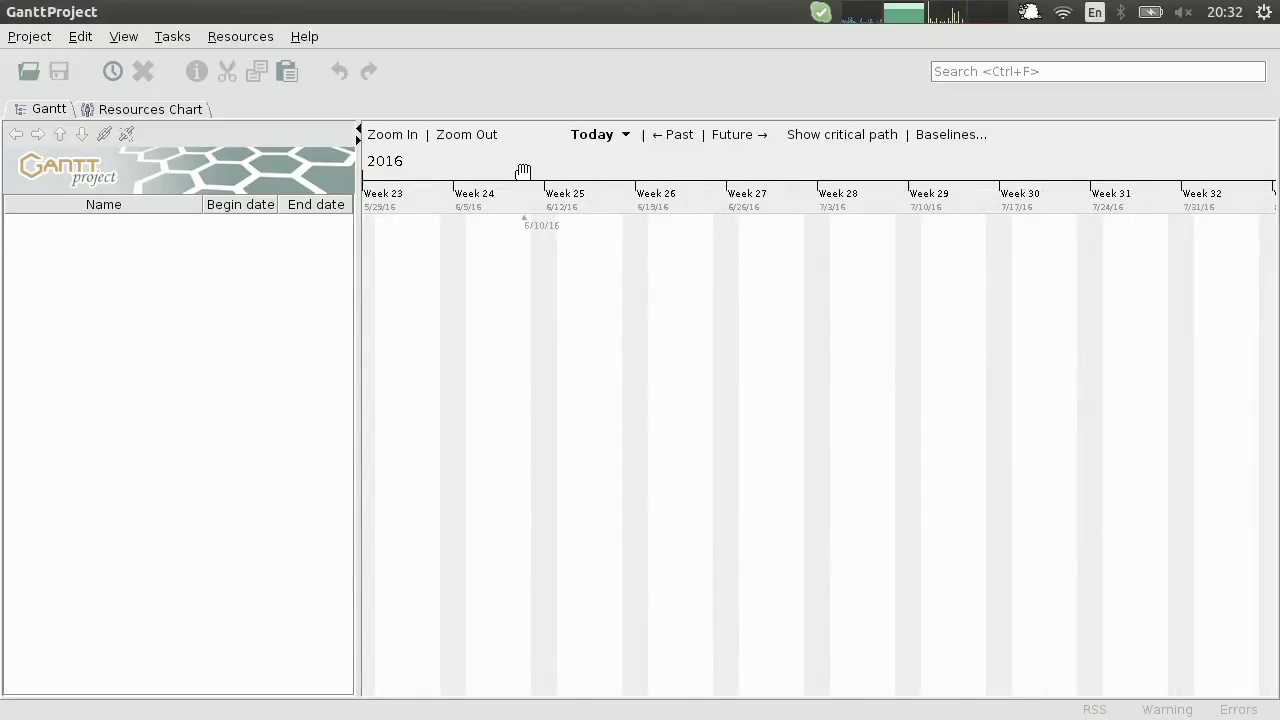
Step: Zoom the empty Gantt timeline in and out to compare week and day scales, ending on the days of June 2016
scroll(522, 172, "up", 1)
scroll(522, 172, "up", 2)
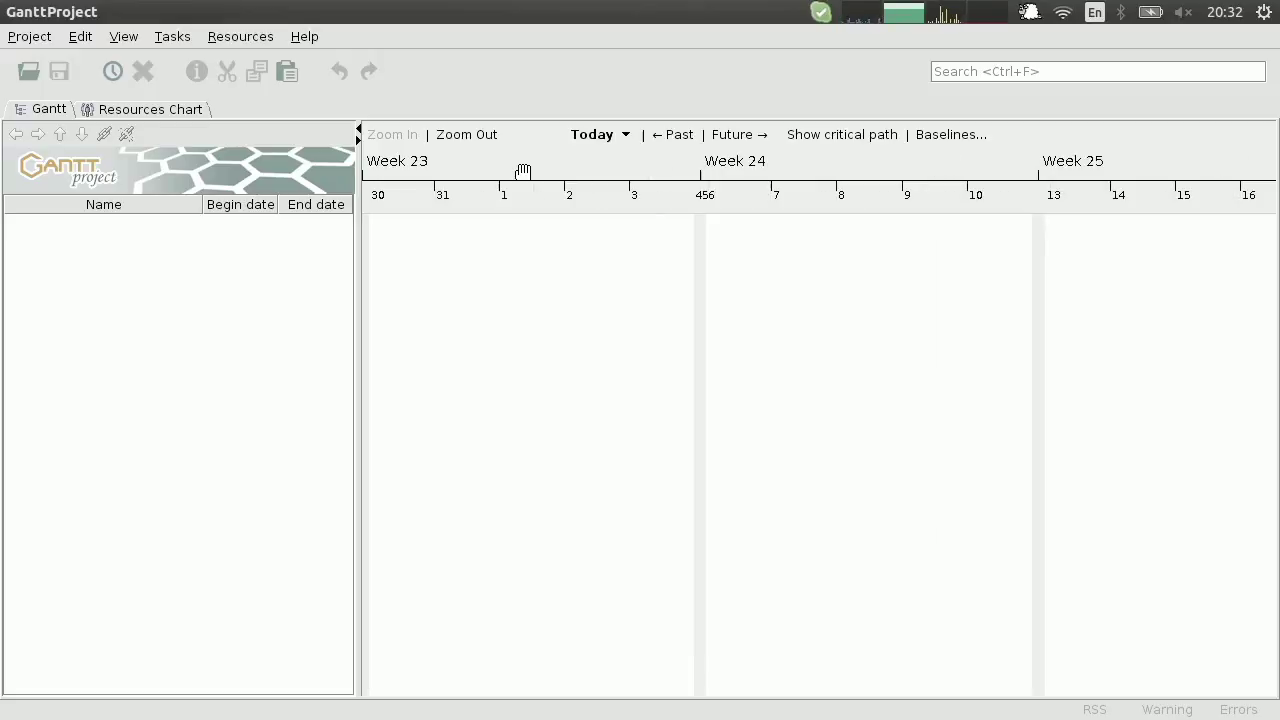
scroll(522, 172, "down", 1)
scroll(522, 172, "up", 1)
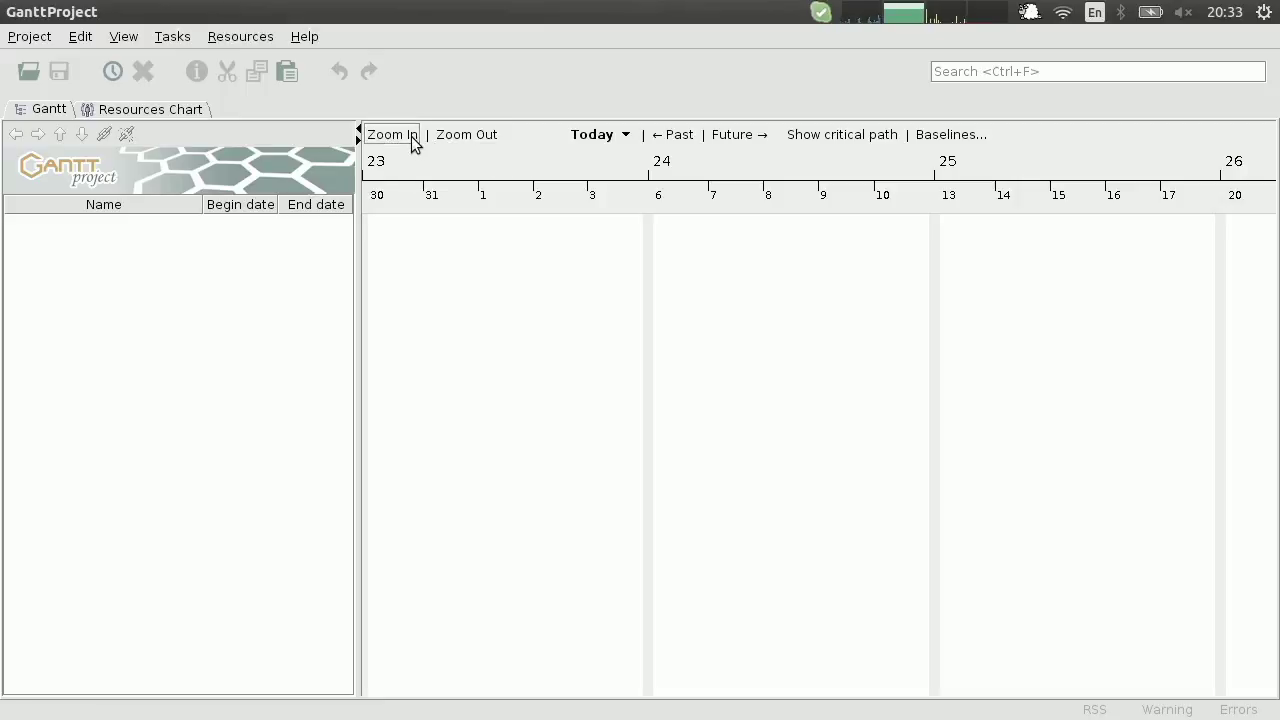
left_click(470, 137)
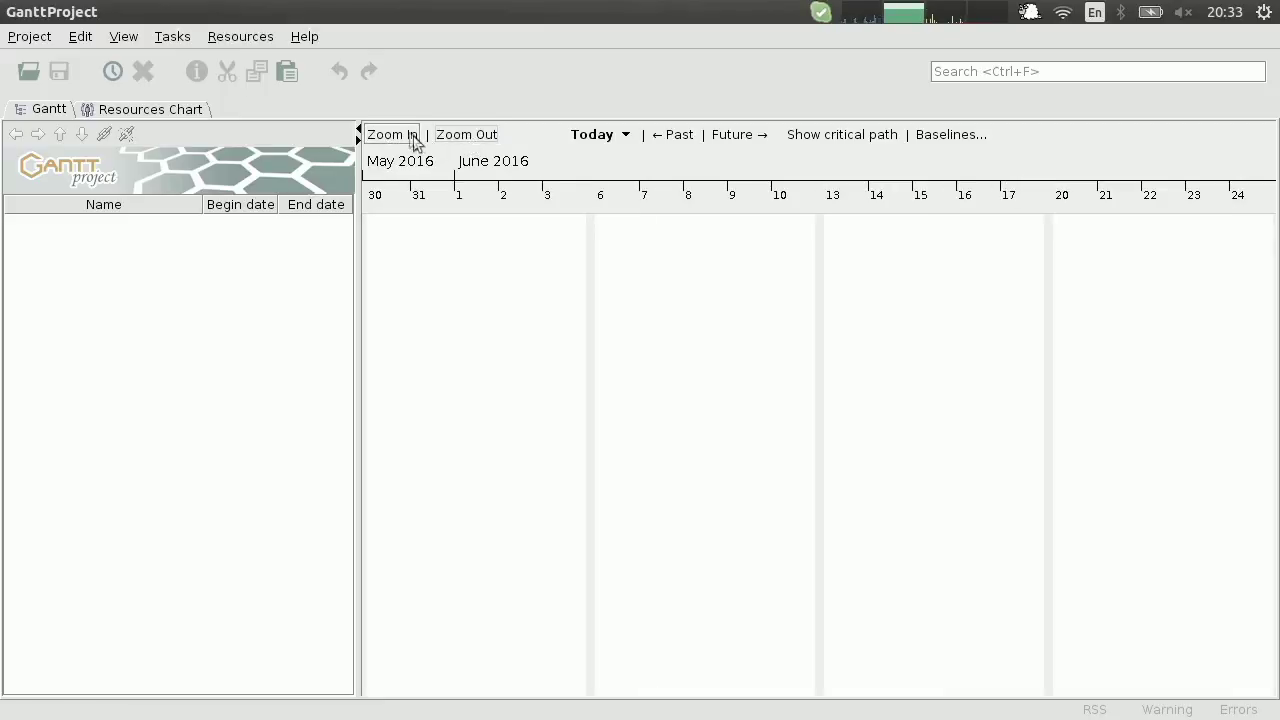
left_click_drag(552, 287, 484, 297)
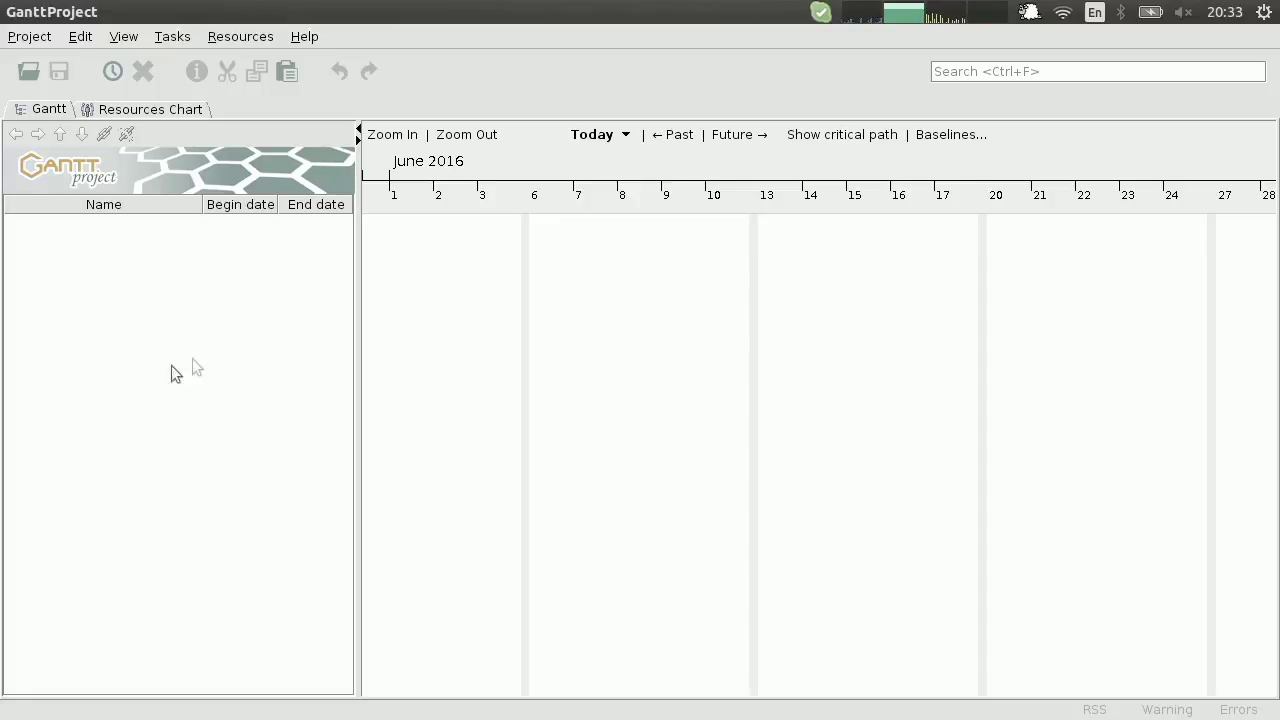
right_click(124, 278)
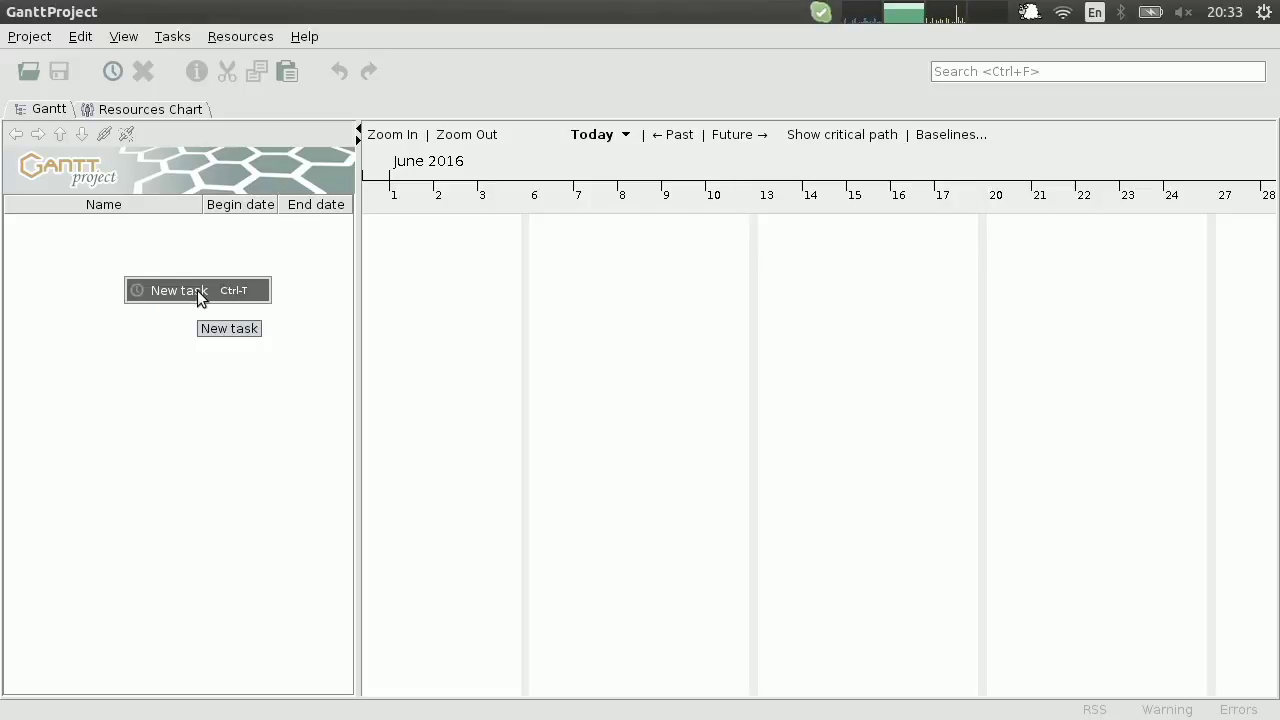
left_click(136, 341)
right_click(144, 303)
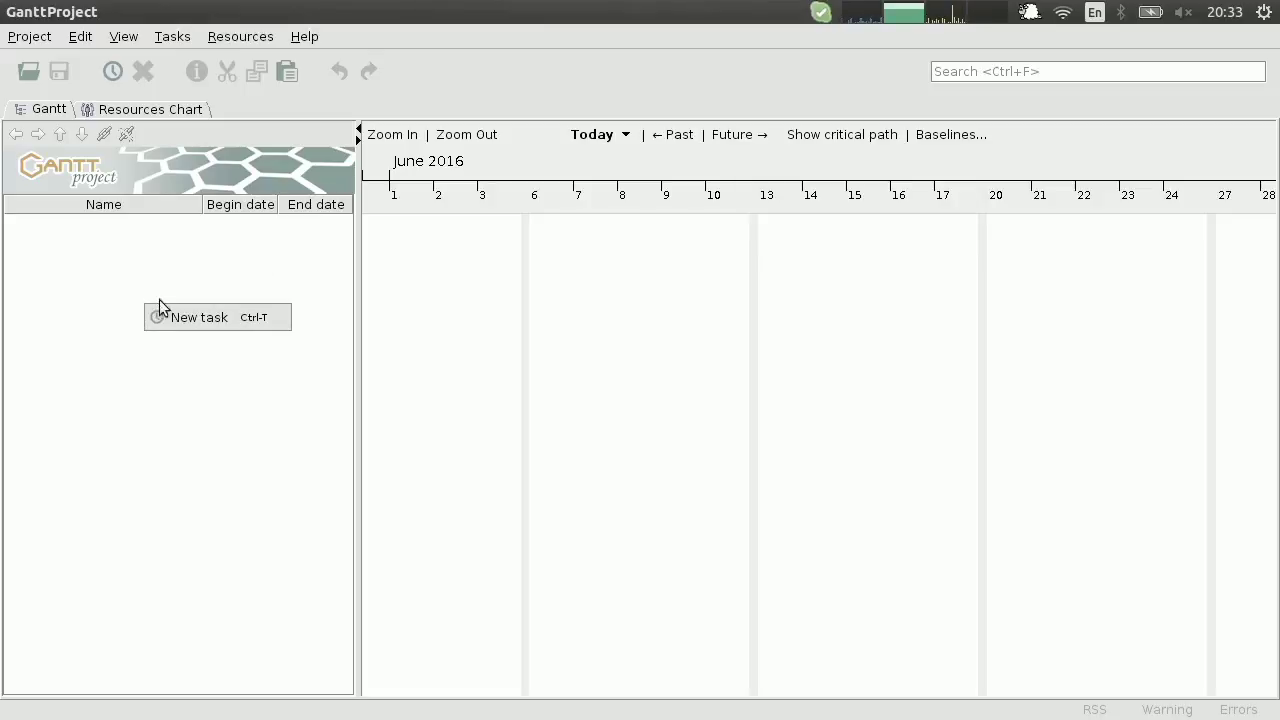
left_click(143, 379)
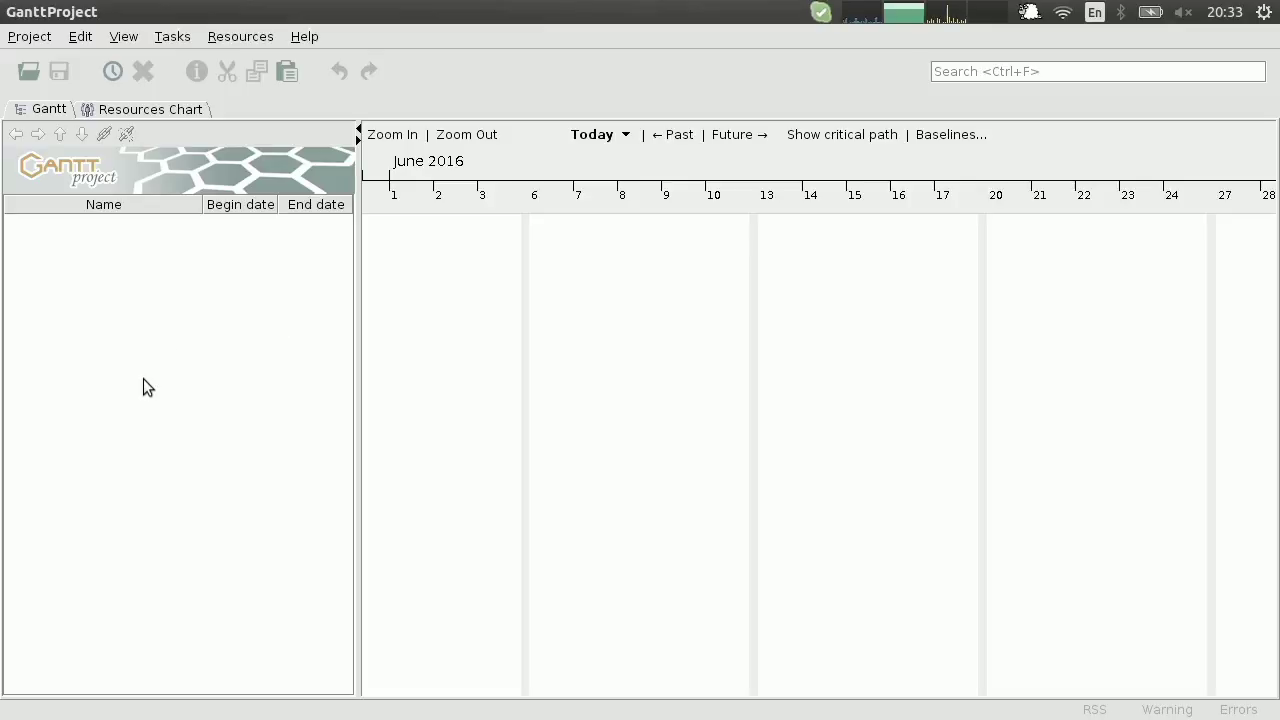
Step: Create a new task named "Choose an advisor"
left_click(167, 41)
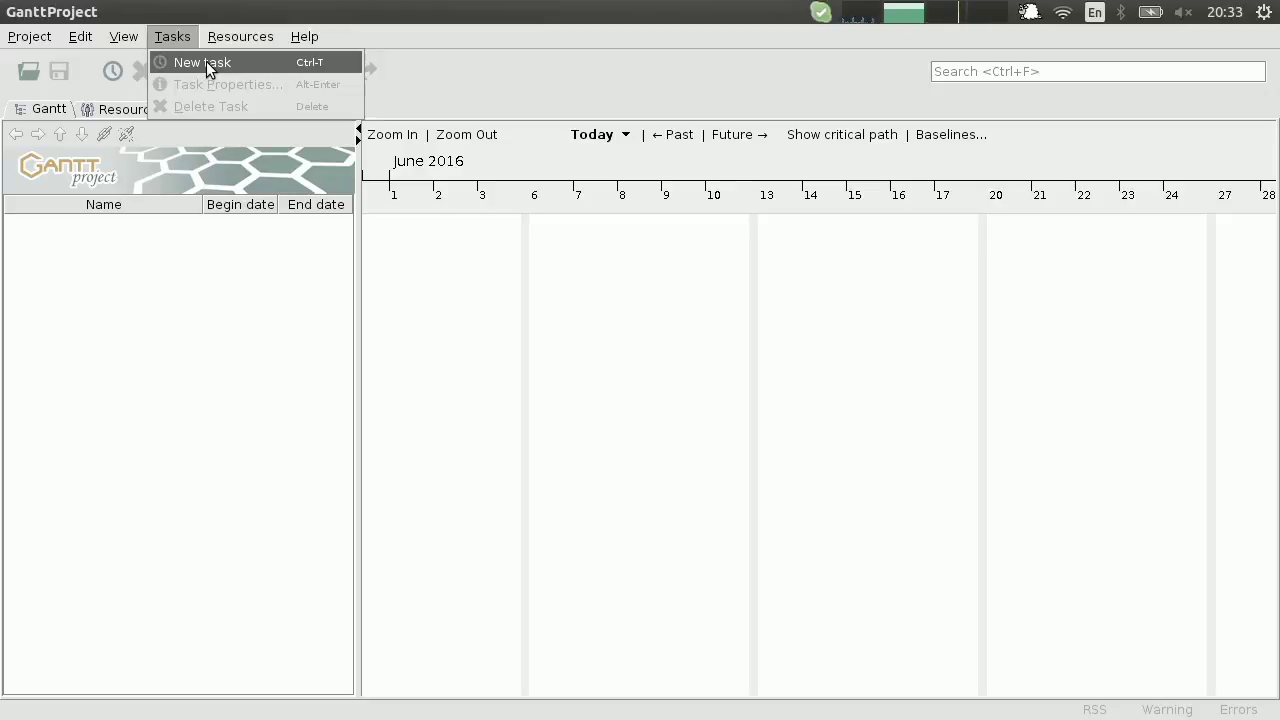
left_click(206, 61)
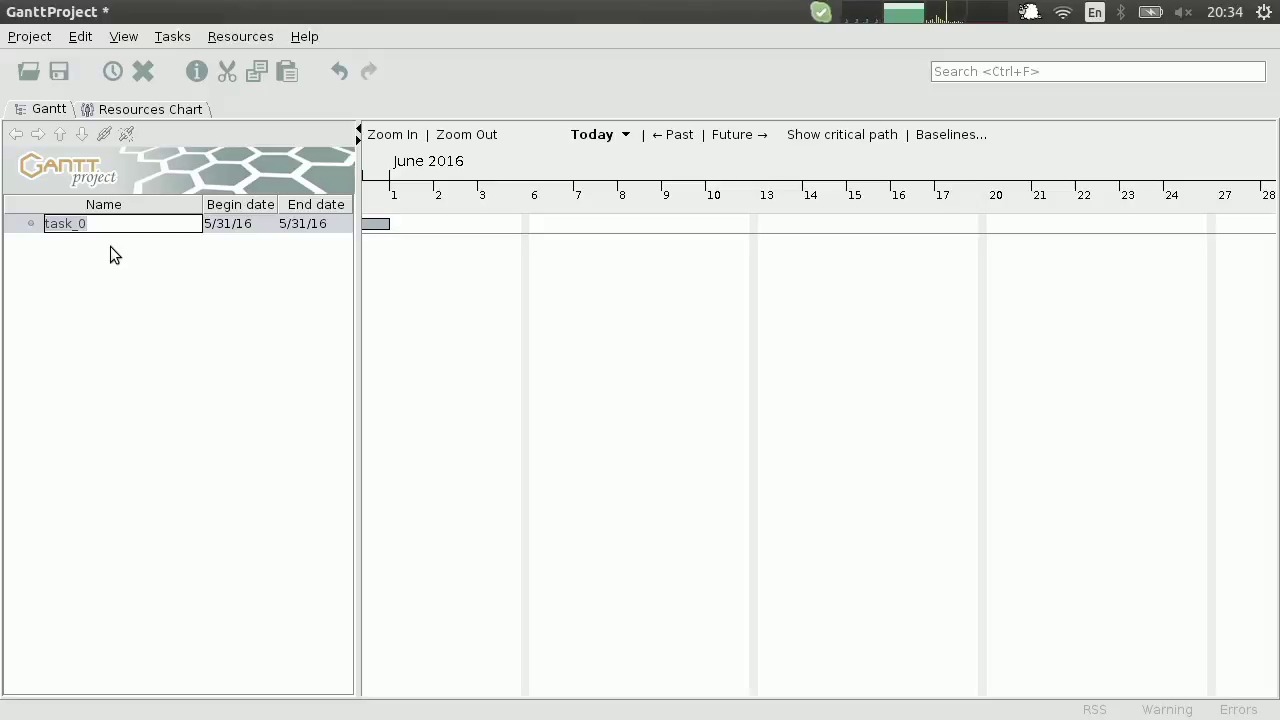
type("Choose")
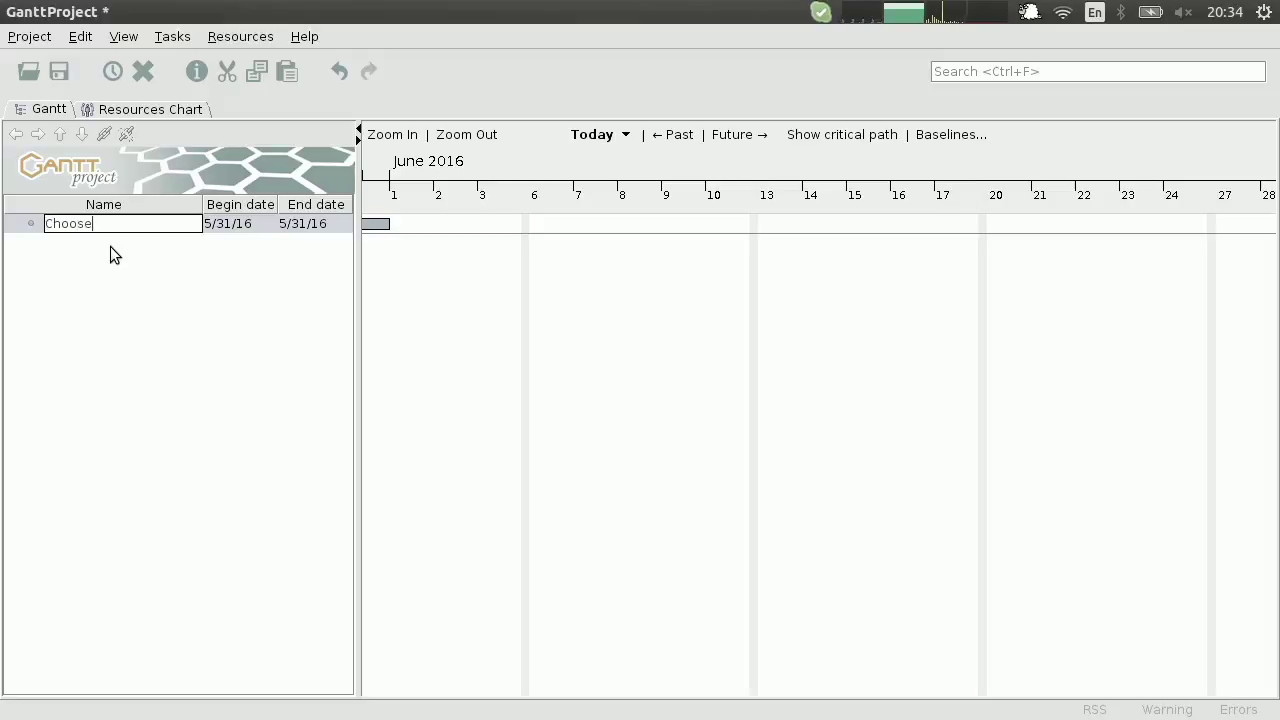
type(" a n advisor")
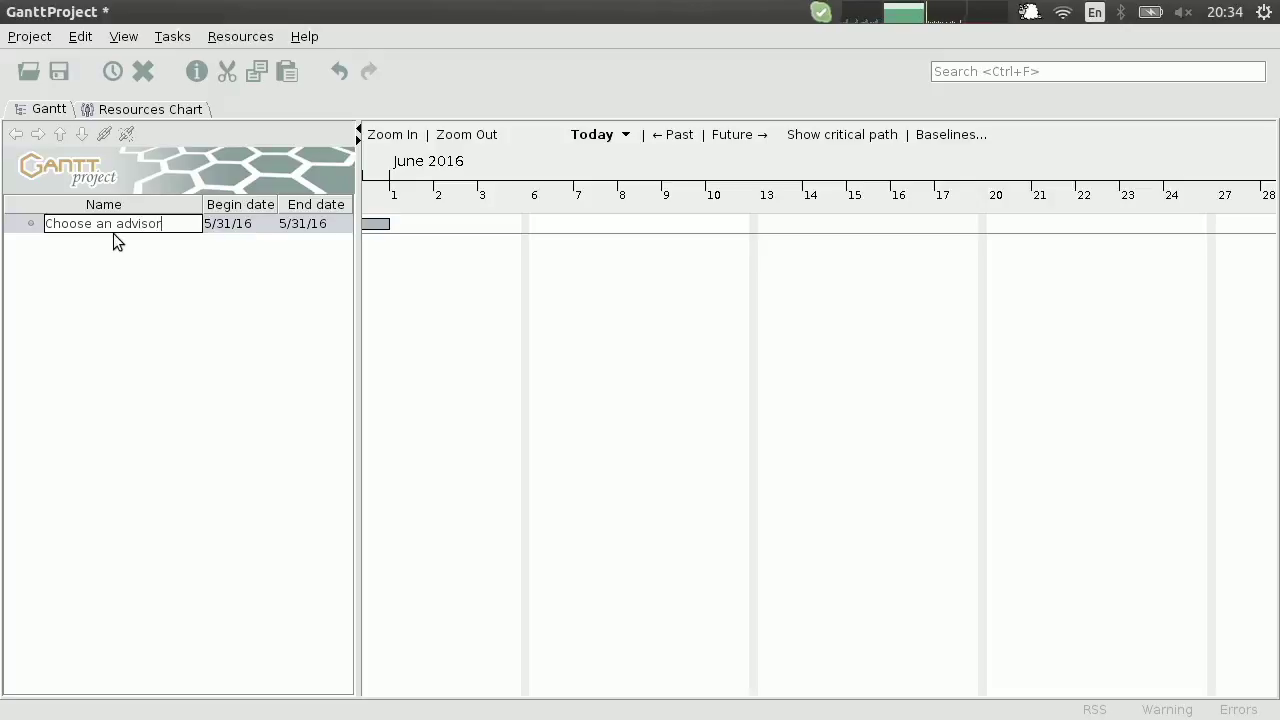
key("Return")
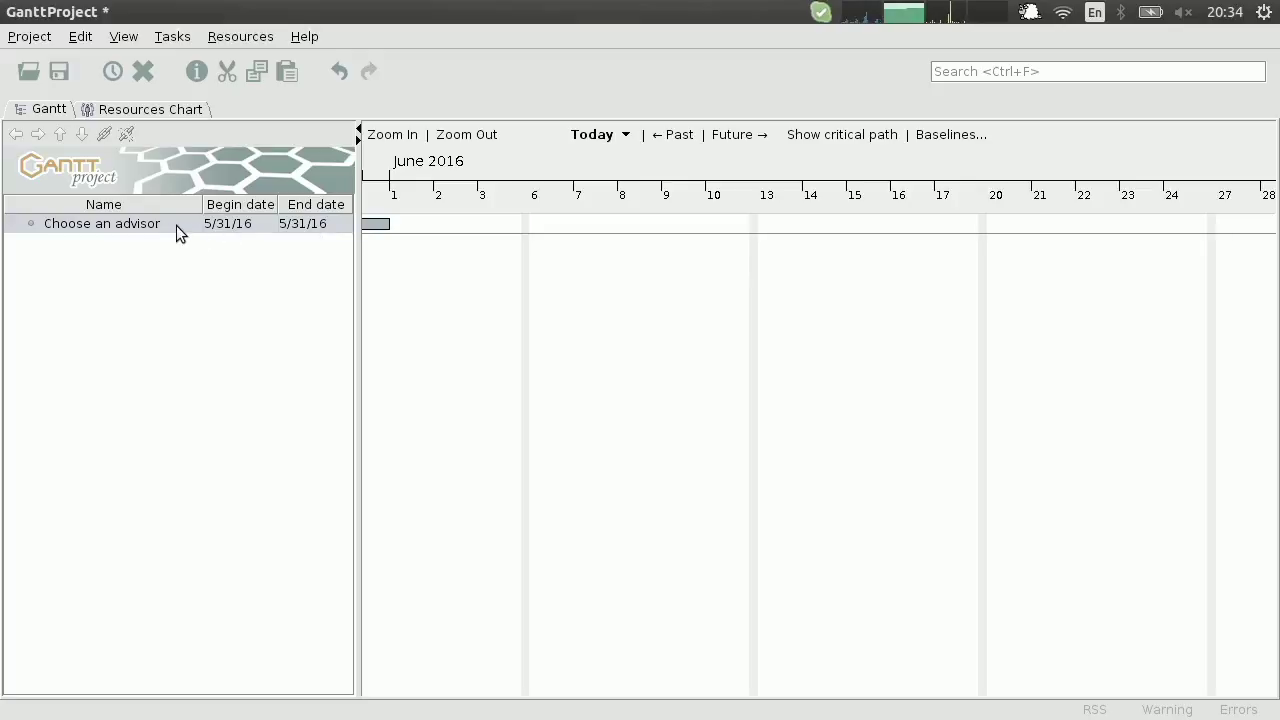
Step: Open the properties of the "Choose an advisor" task and reposition the dialog below the task list header
double_click(236, 222)
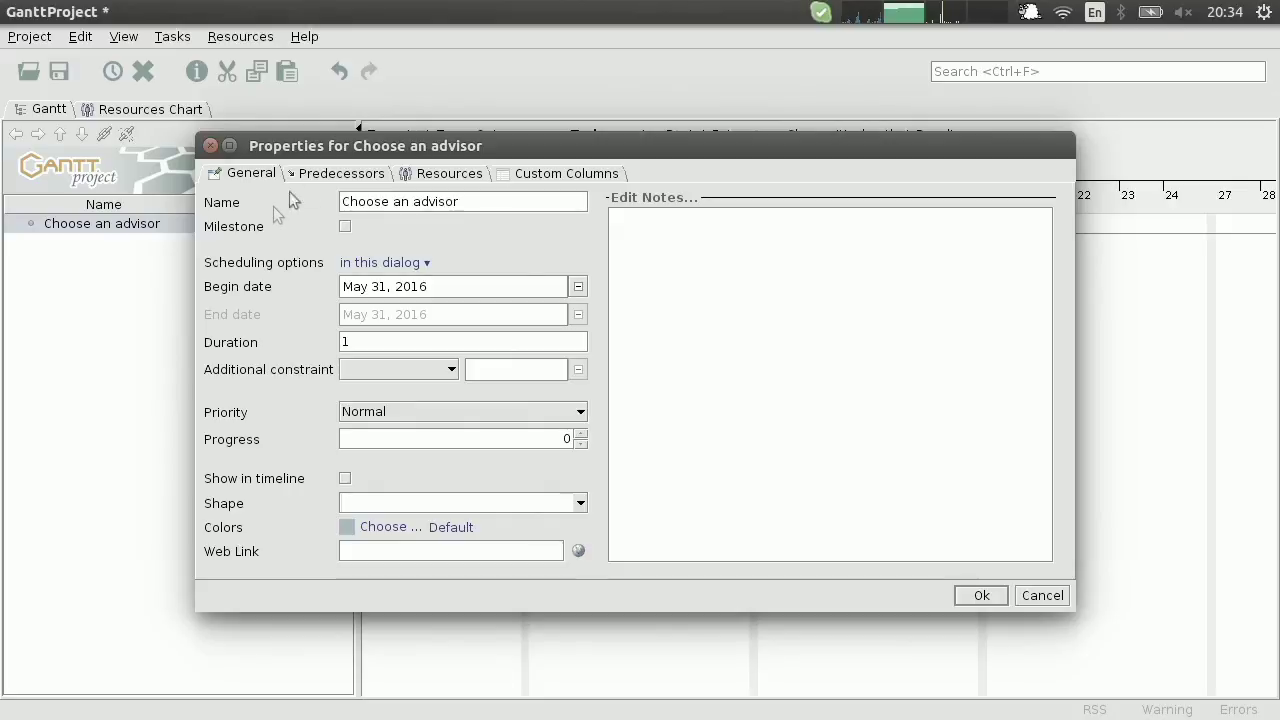
left_click_drag(341, 150, 327, 216)
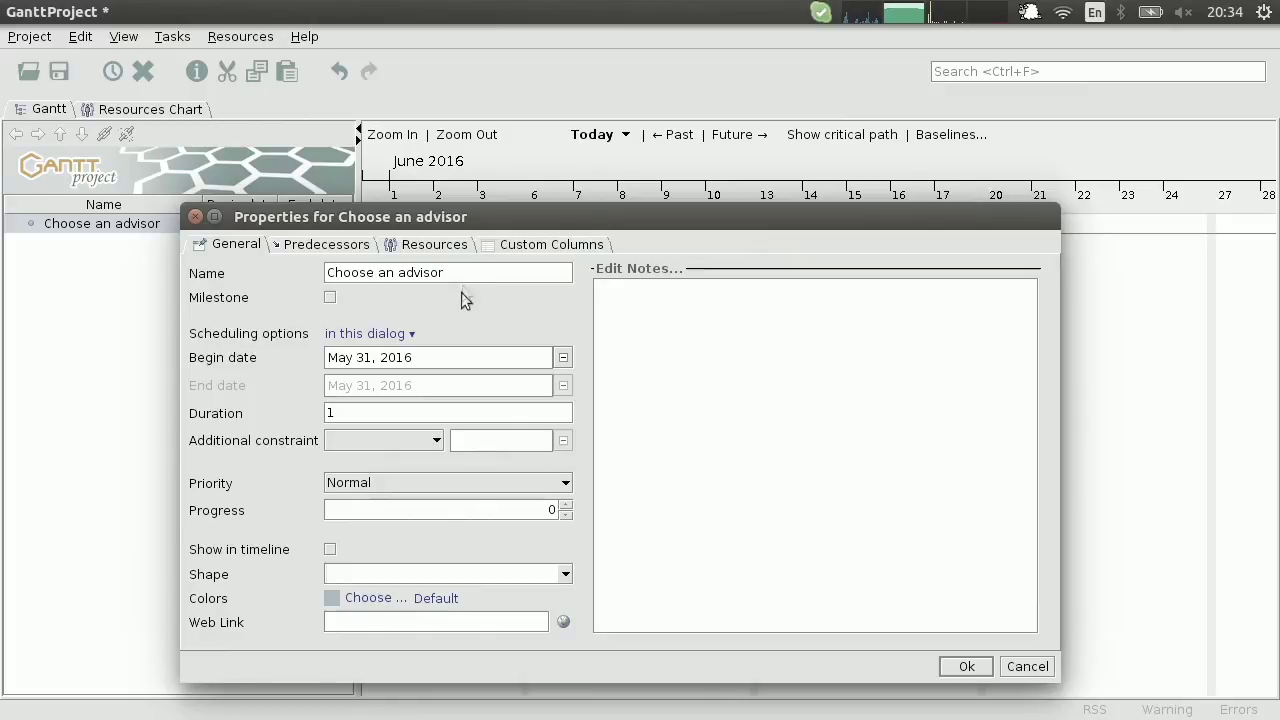
left_click(434, 363)
Step: Try marking the task as a milestone and clear the milestone option again
left_click(331, 297)
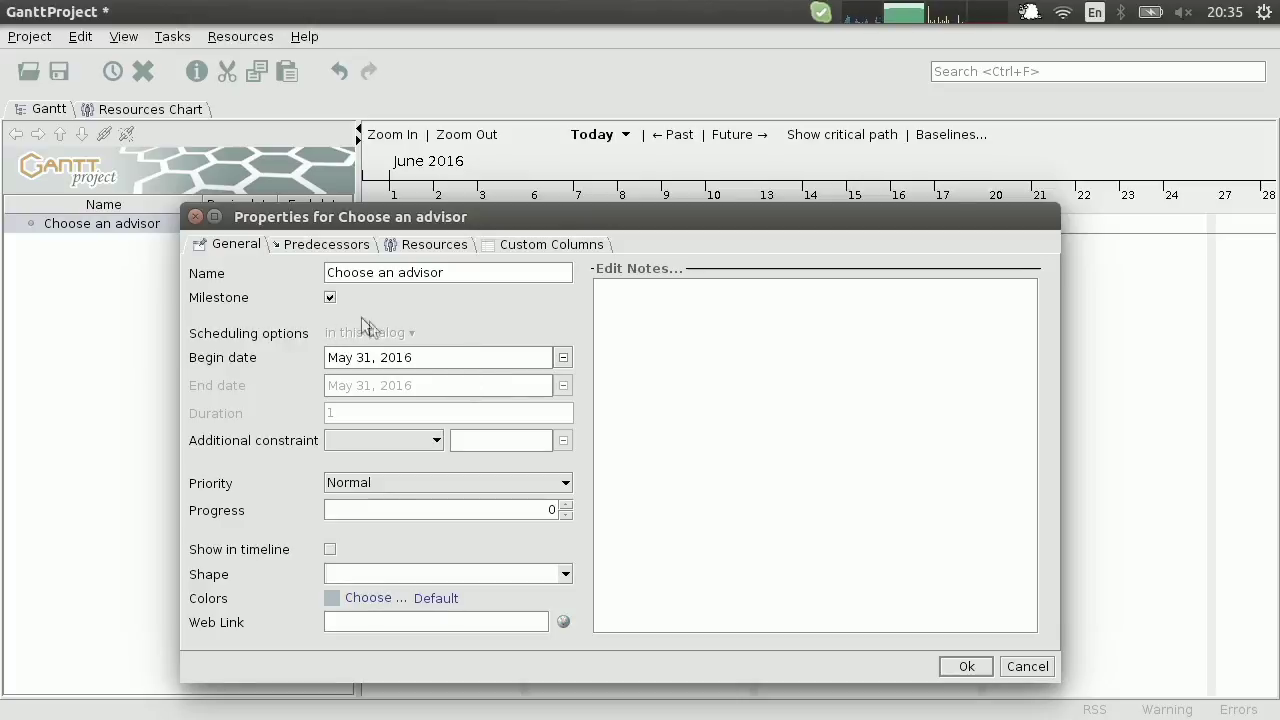
left_click(331, 299)
left_click(564, 359)
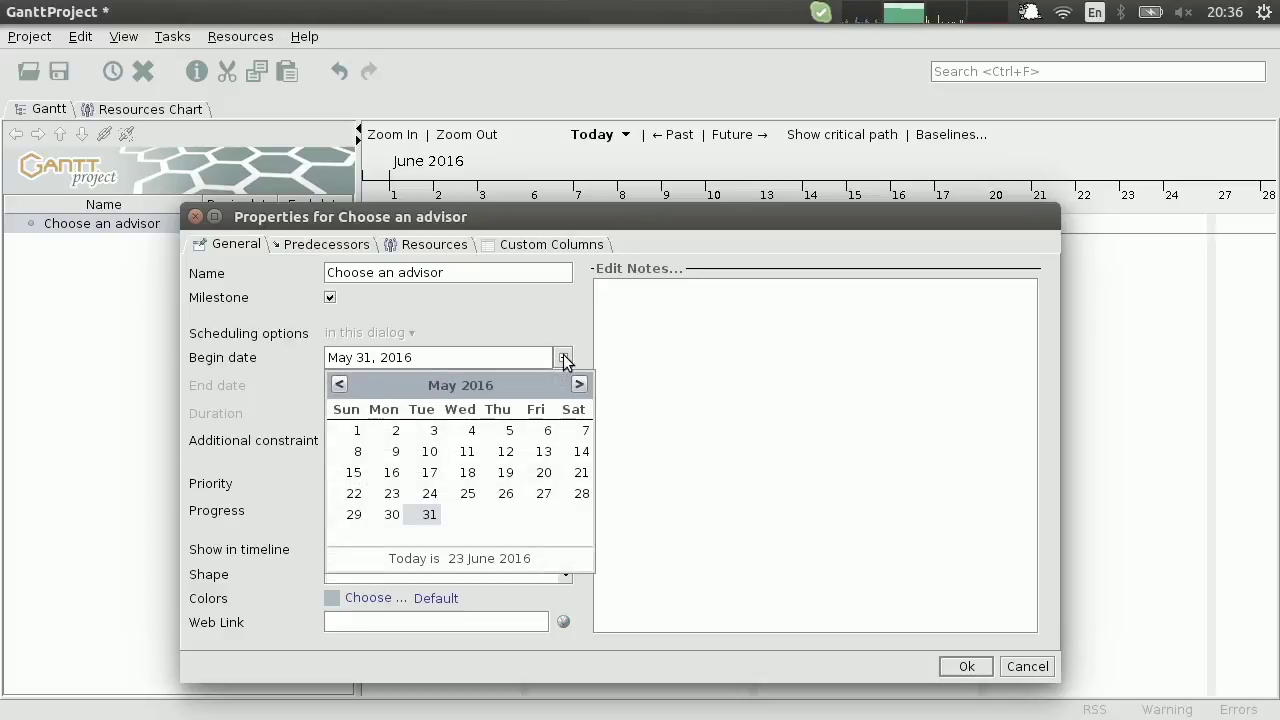
left_click(462, 312)
left_click(330, 298)
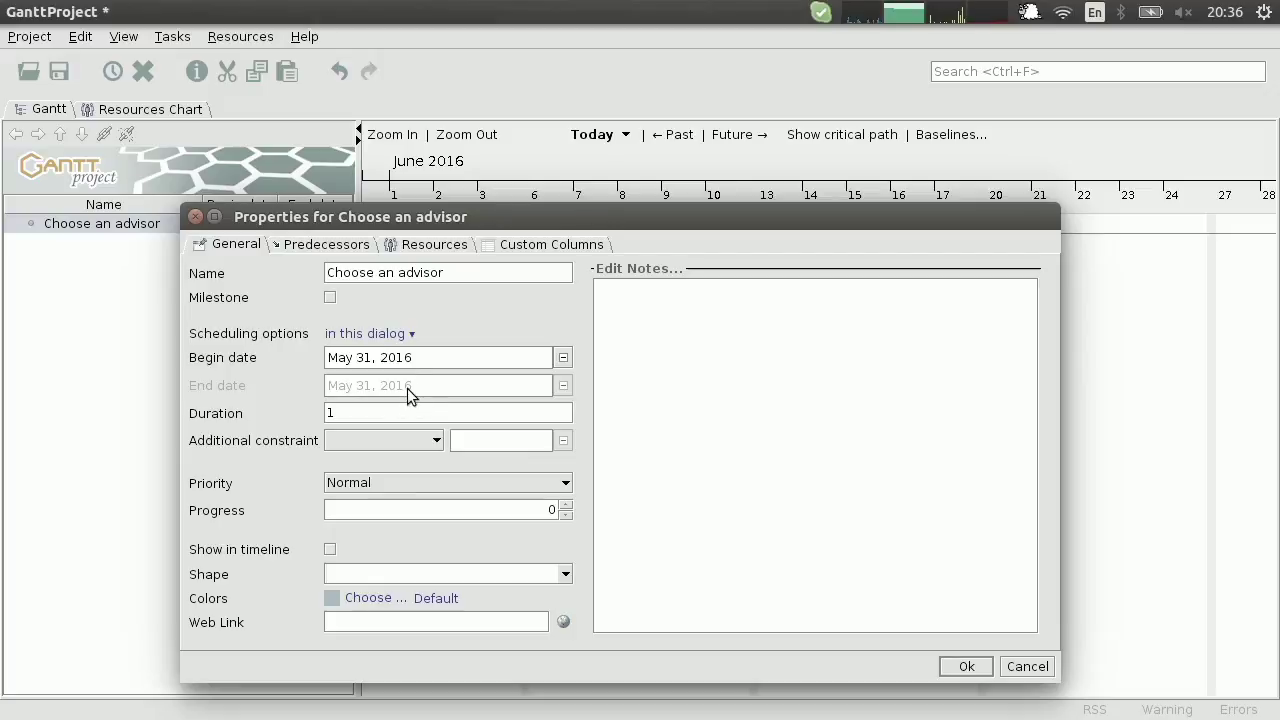
Step: Set the task's begin date to June 30, 2016 and its duration to 20
left_click(564, 359)
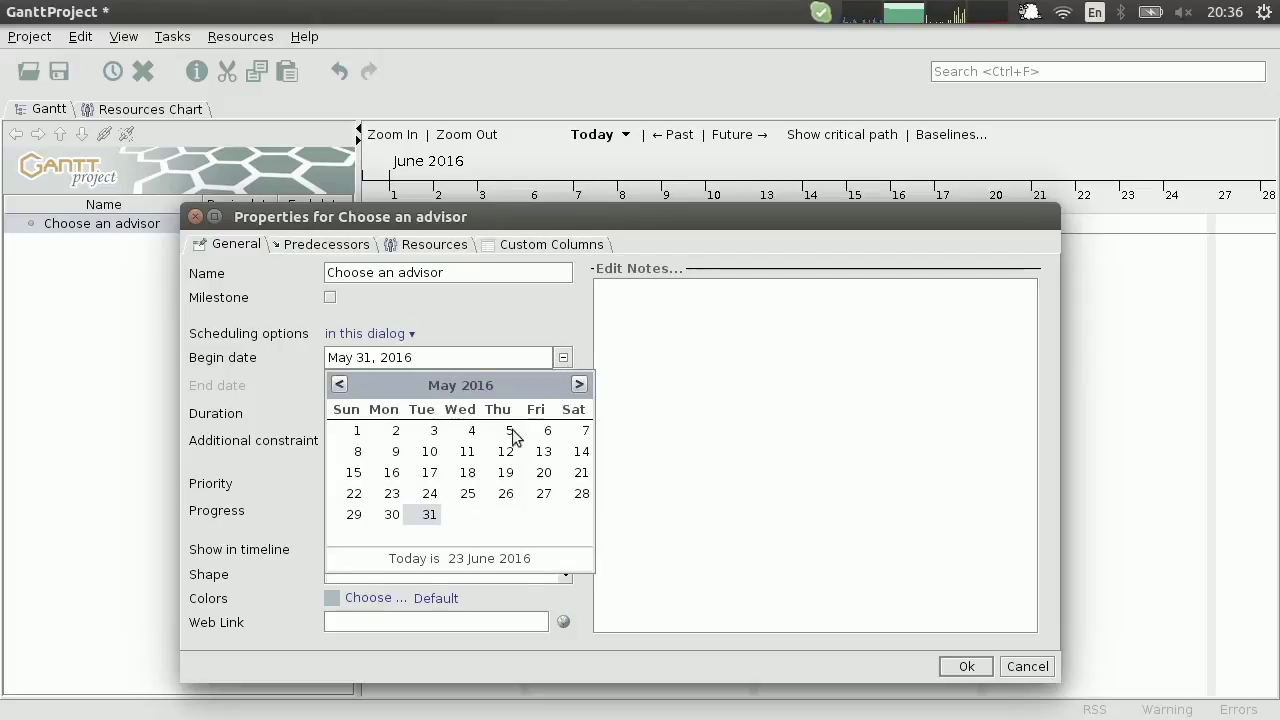
left_click(579, 384)
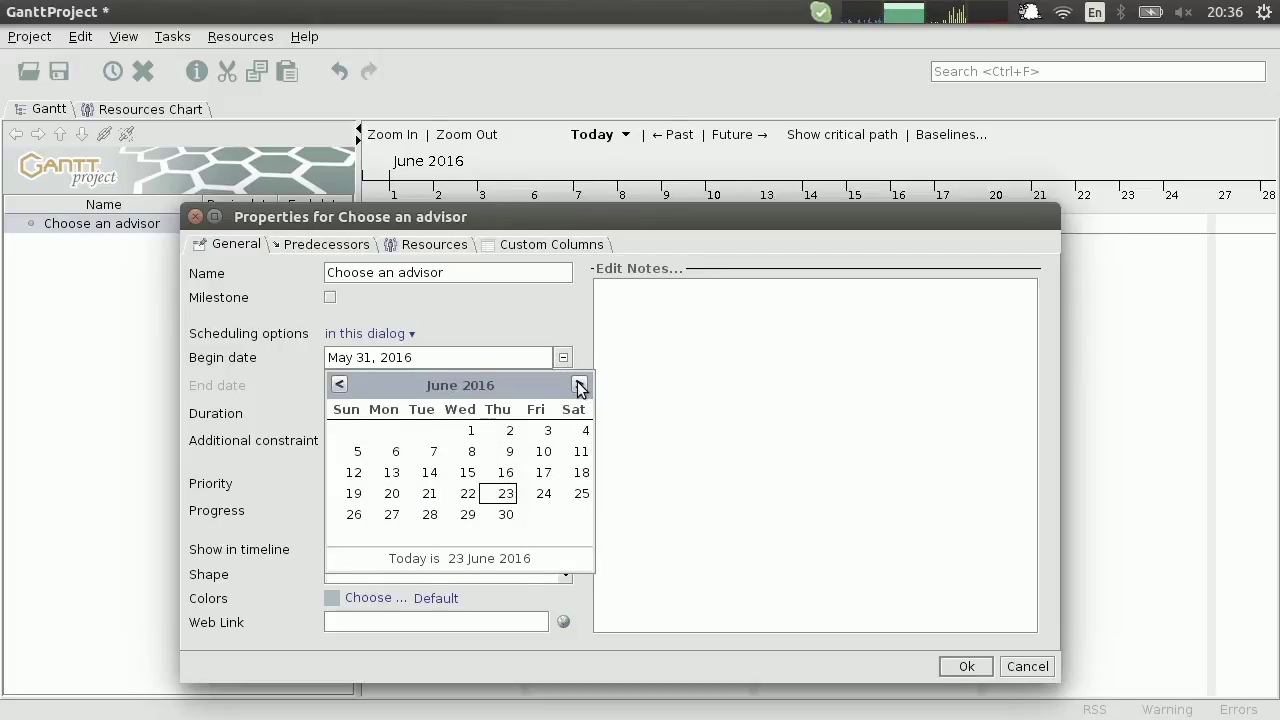
left_click(505, 514)
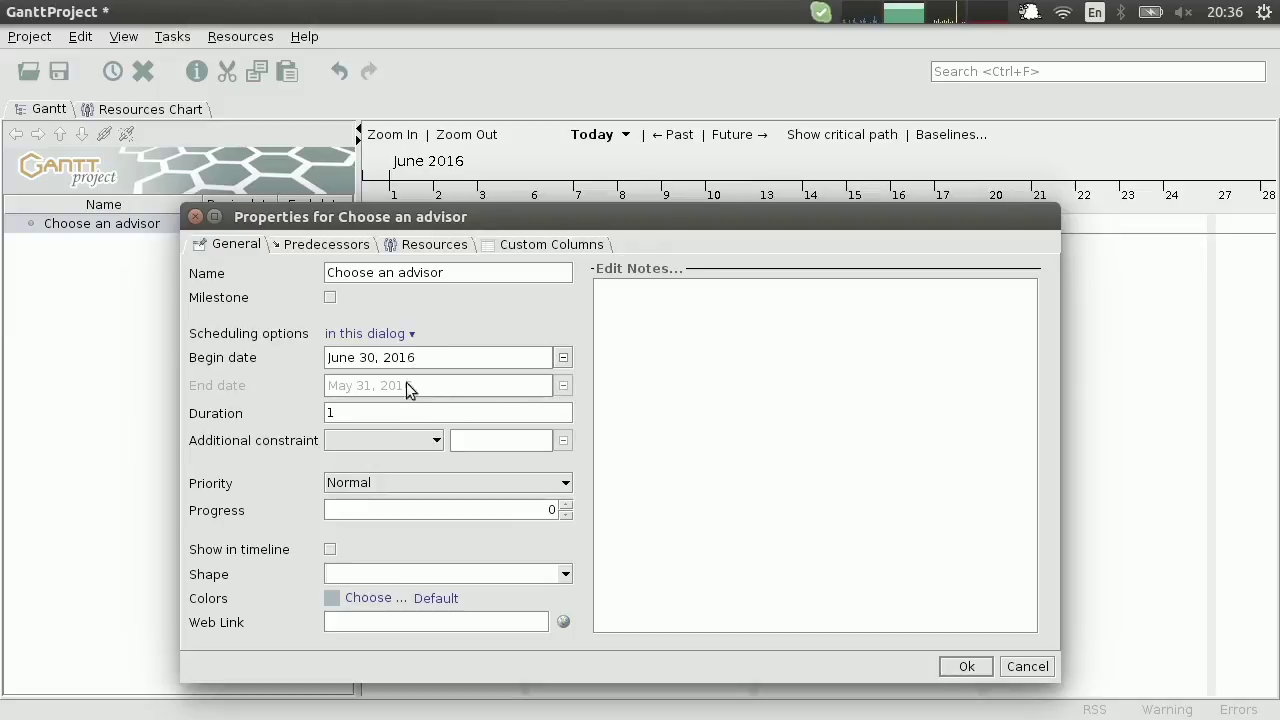
left_click_drag(383, 416, 297, 411)
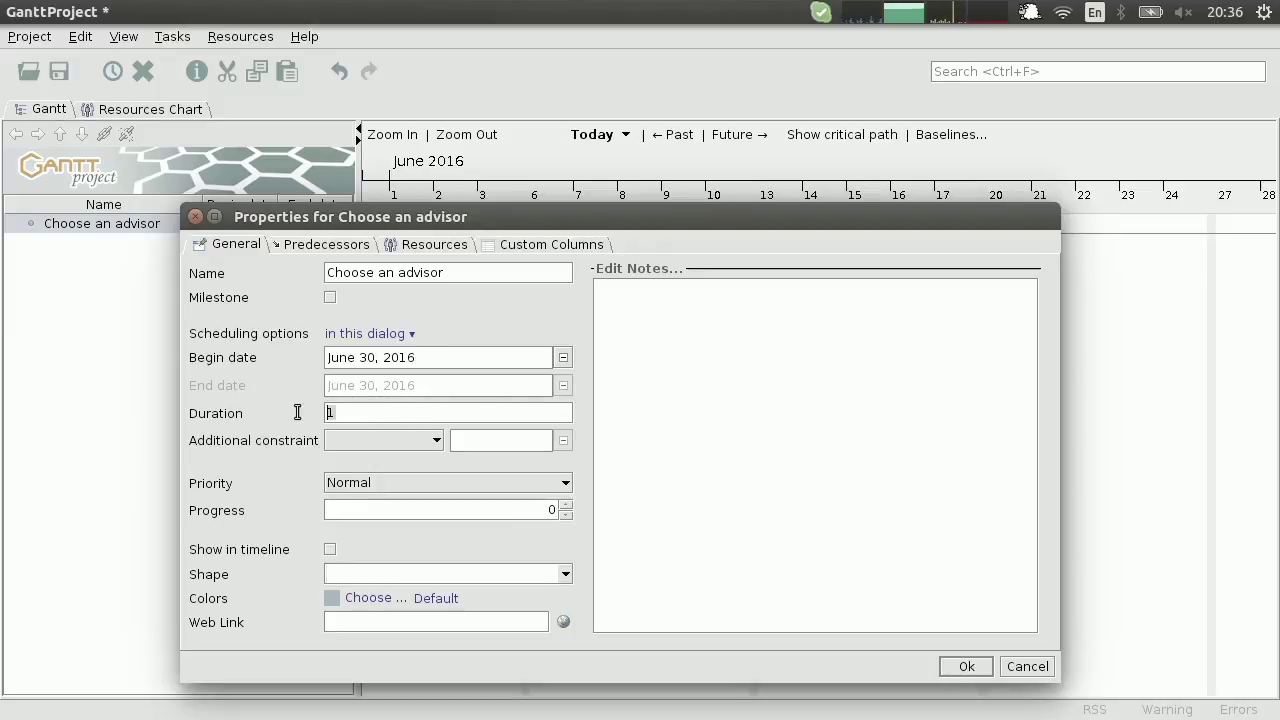
type("20")
Step: Inspect the task's priority choices and try the show-in-timeline option, leaving both settings at their defaults
left_click(383, 483)
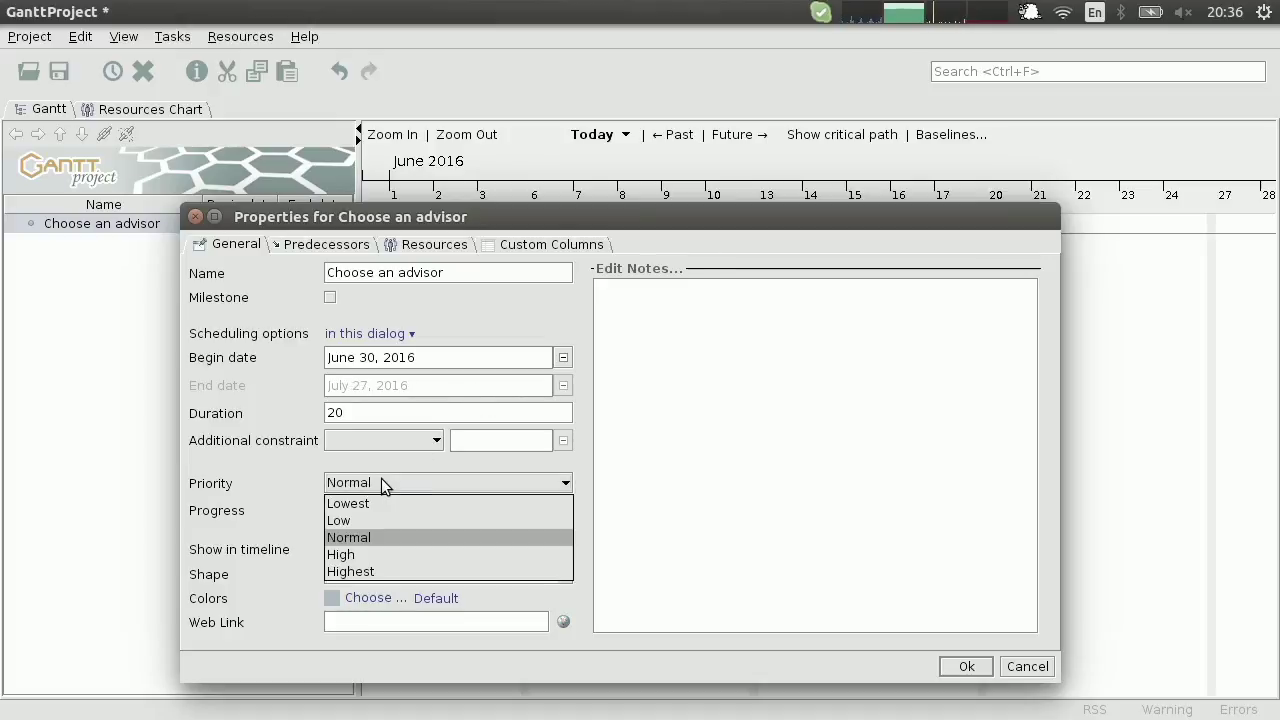
left_click(285, 562)
left_click(330, 551)
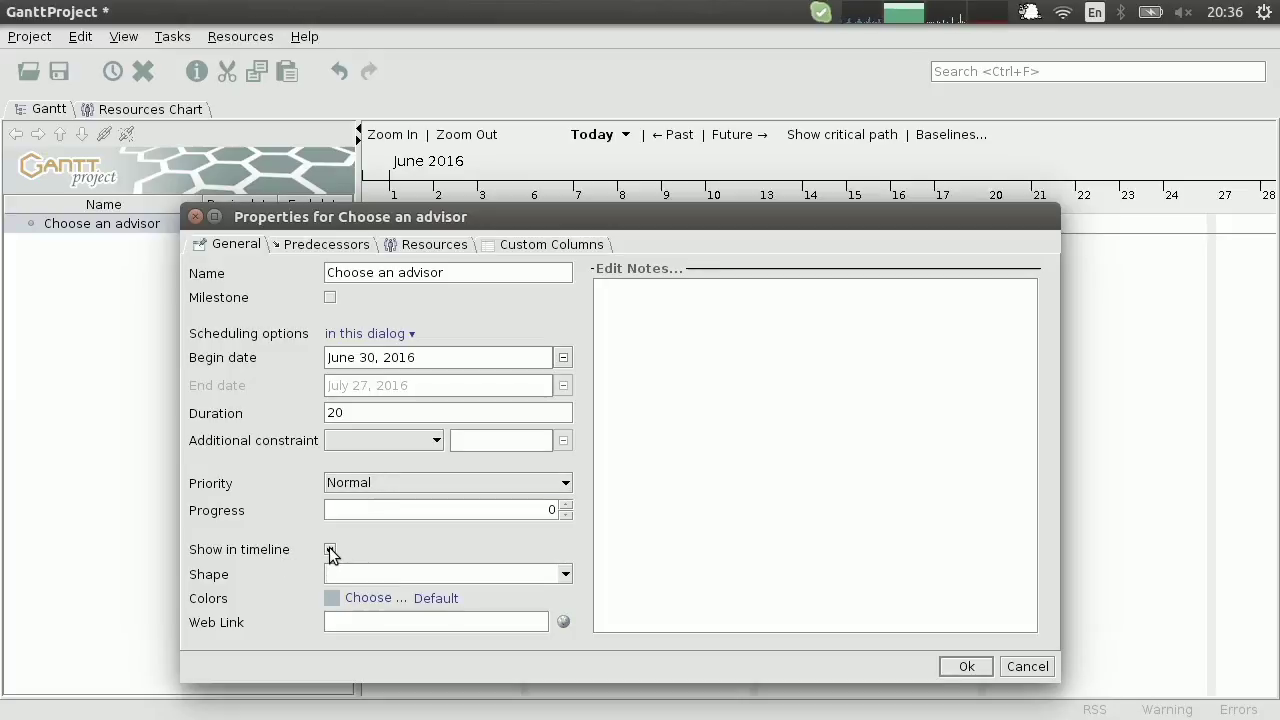
left_click(330, 551)
Step: Review the task's predecessors, resources and custom columns, and apply the edited task properties
left_click(320, 247)
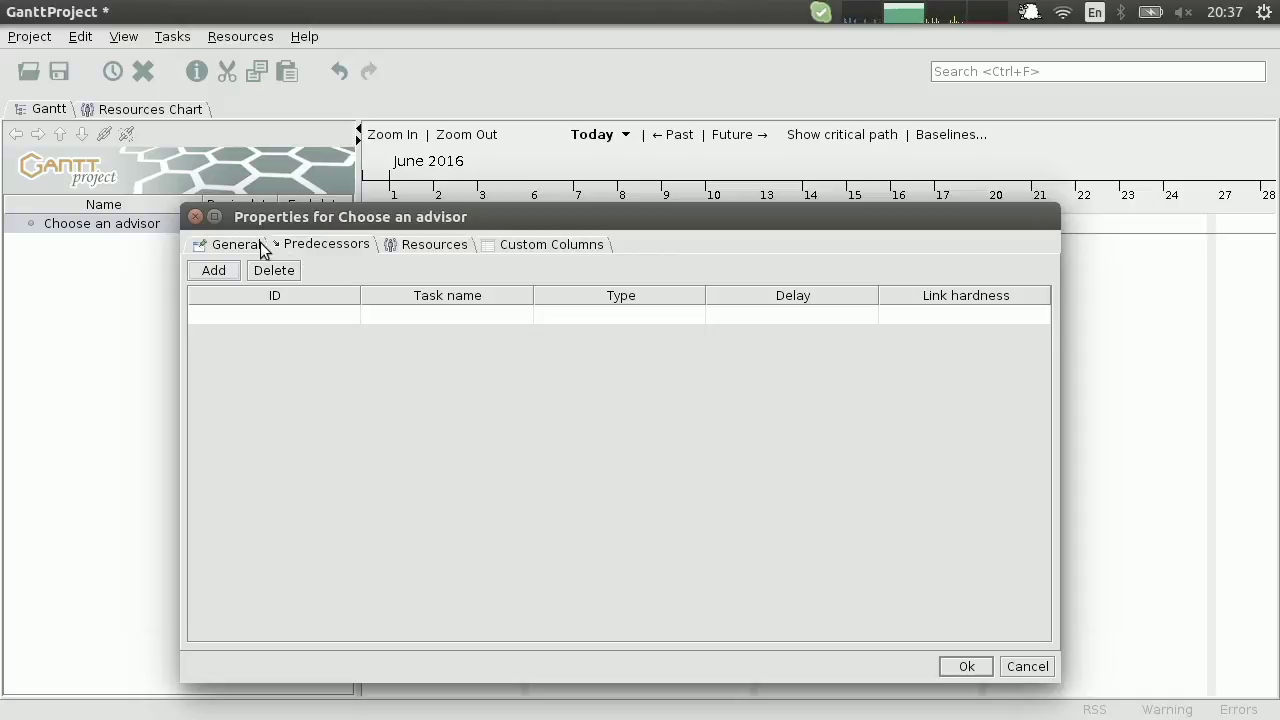
left_click(411, 247)
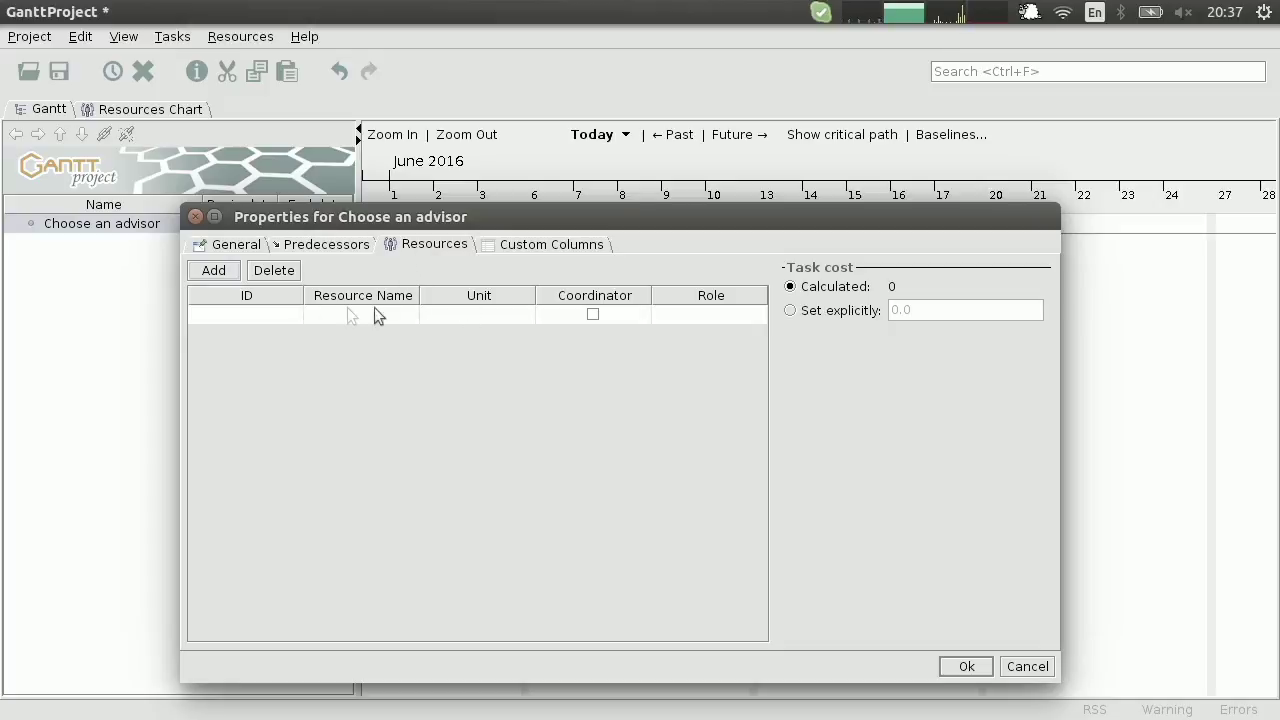
left_click(532, 247)
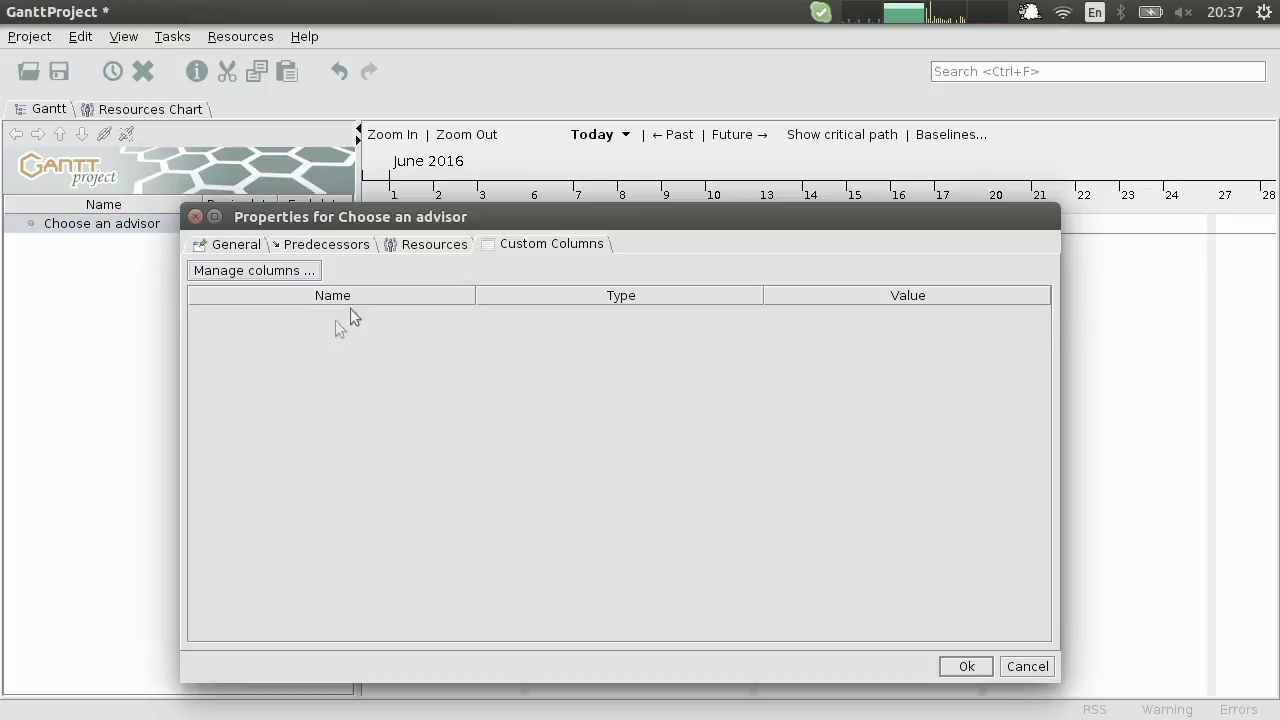
left_click(237, 245)
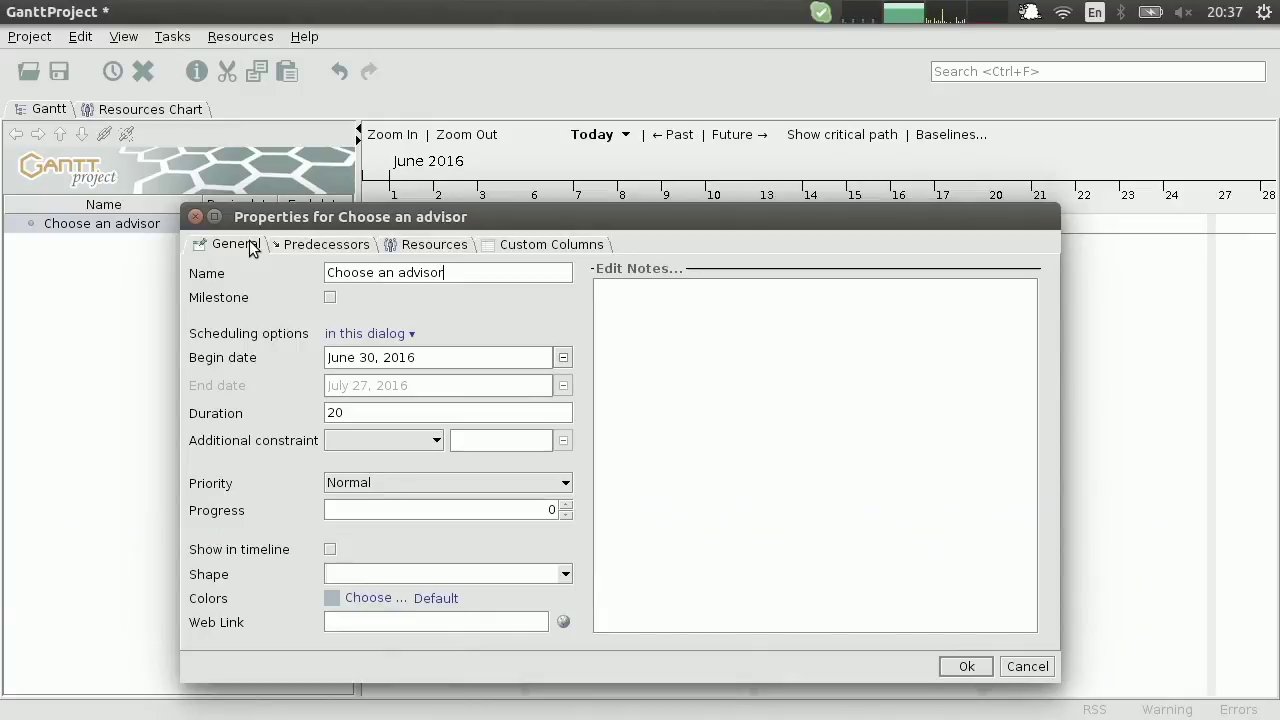
left_click(966, 667)
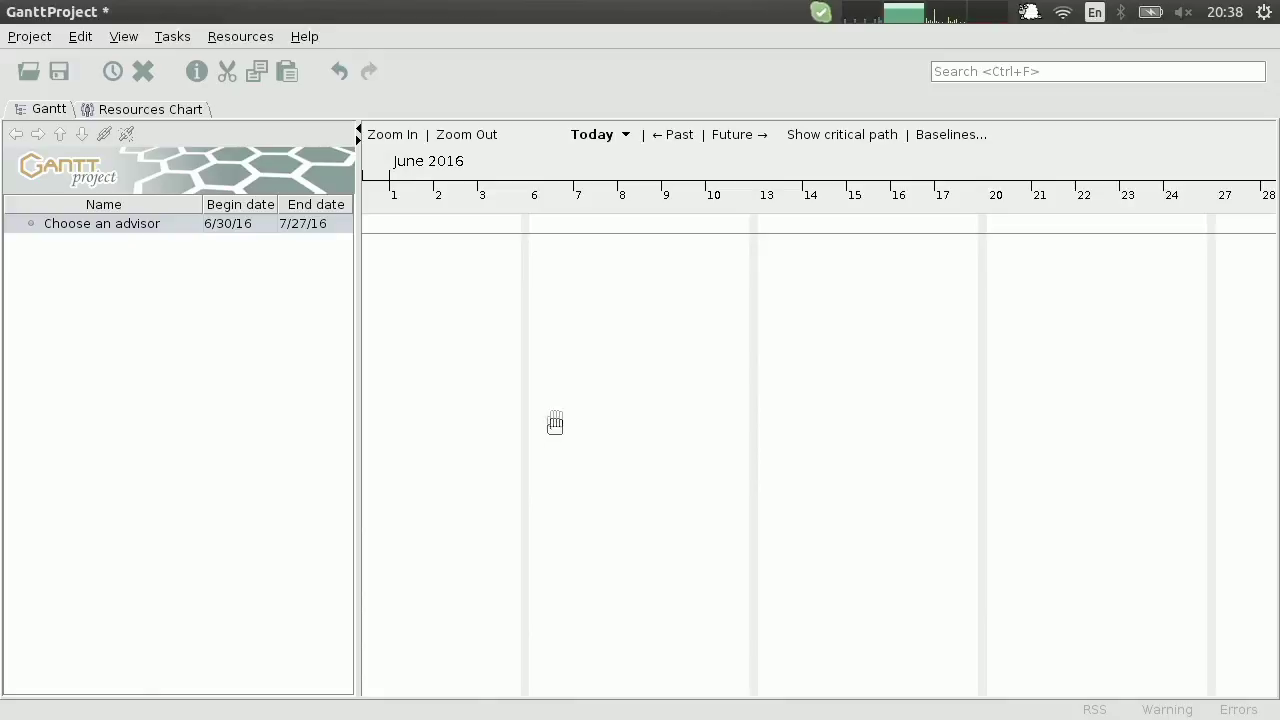
Step: Examine the full "Choose an advisor" bar on a weekly timeline and recheck the task's properties without changing them
scroll(519, 160, "down", 3)
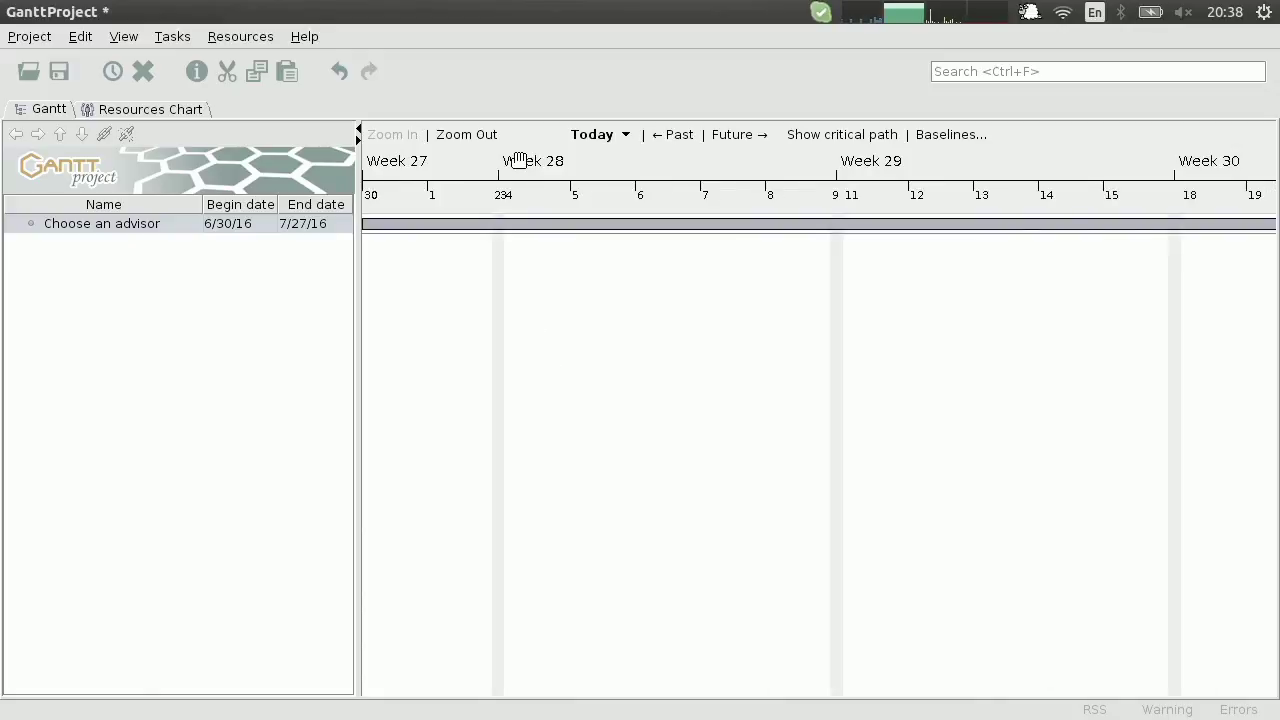
scroll(519, 160, "down", 2)
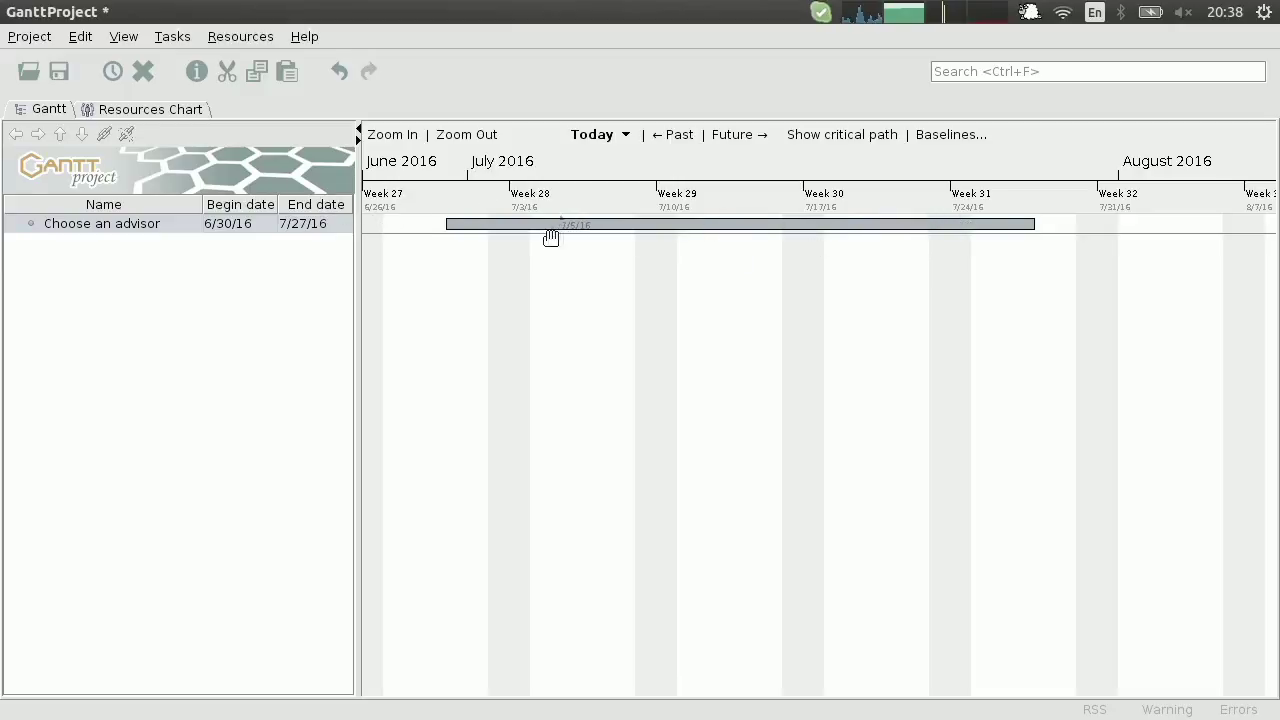
double_click(160, 228)
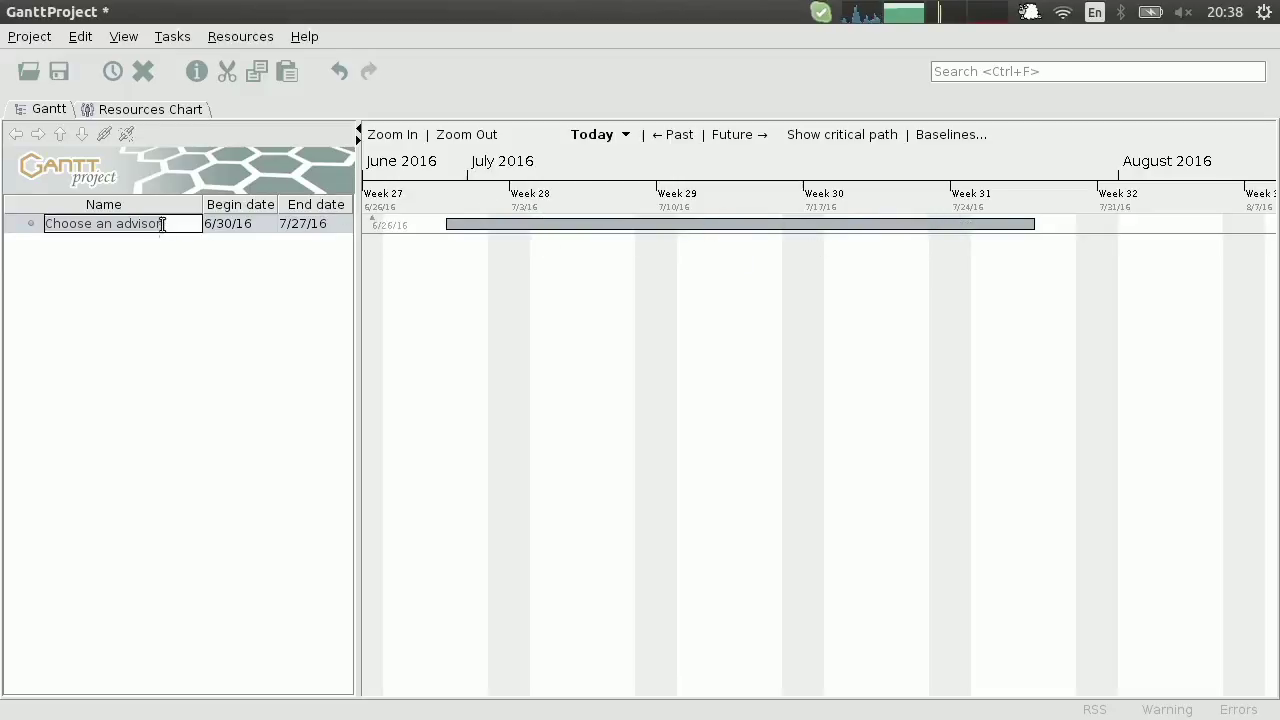
left_click(254, 225)
double_click(254, 225)
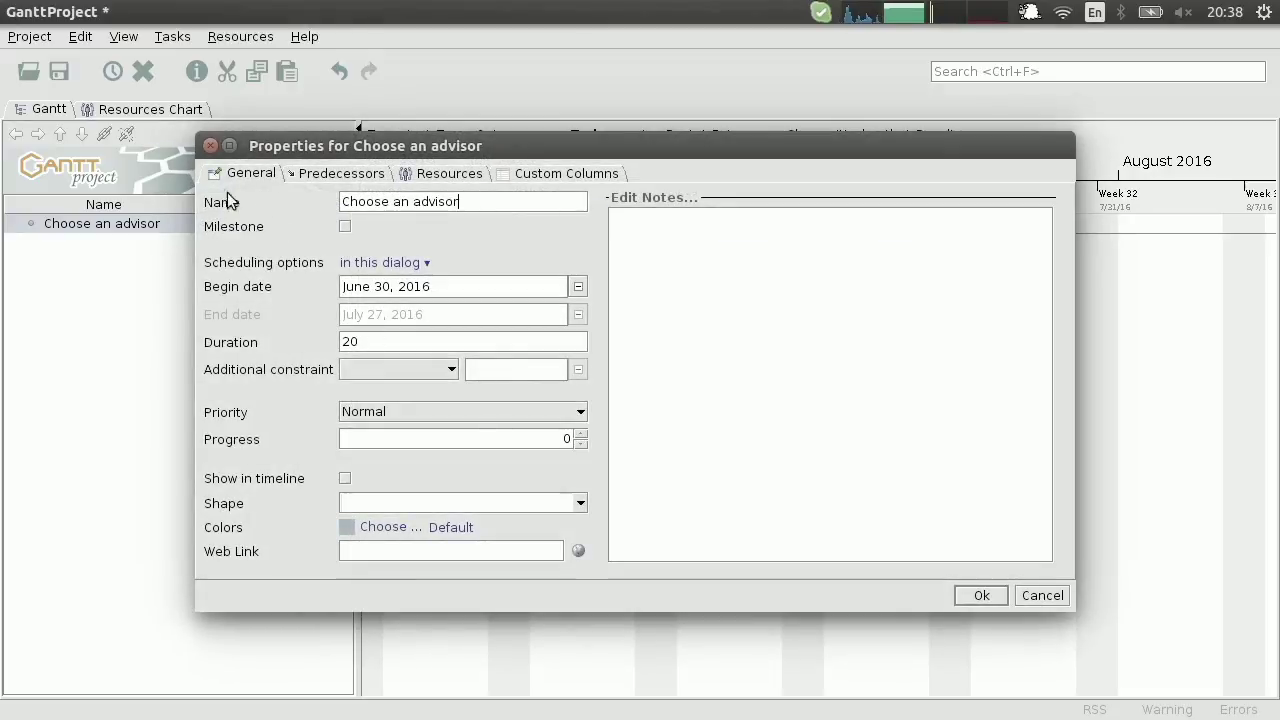
left_click(209, 146)
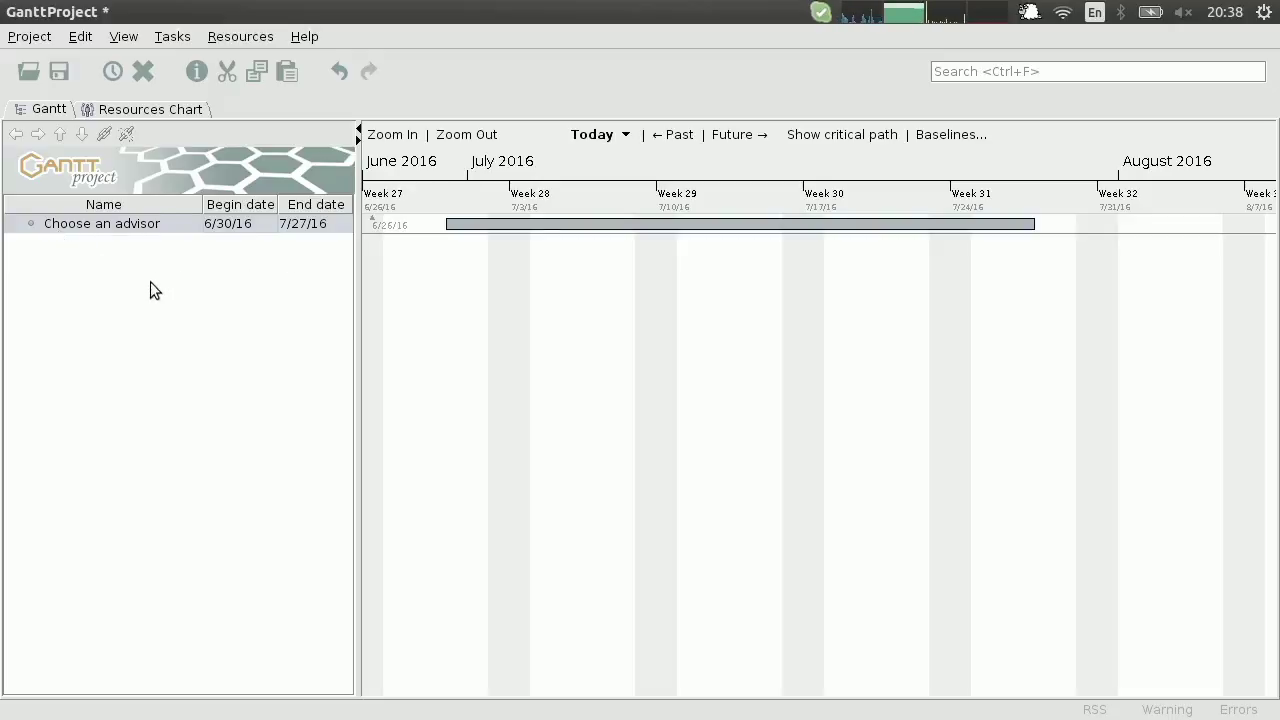
Step: Add a second task below "Choose an advisor" and name it "Choose Research Topic"
right_click(84, 245)
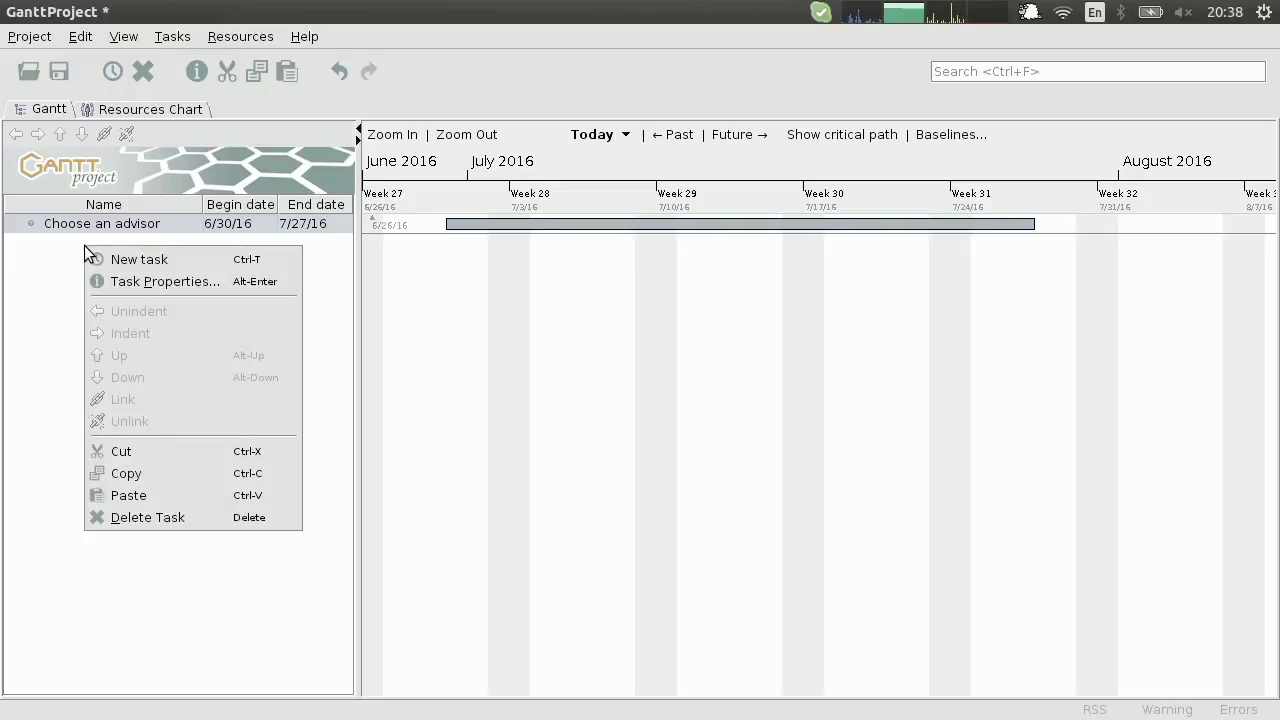
left_click(208, 260)
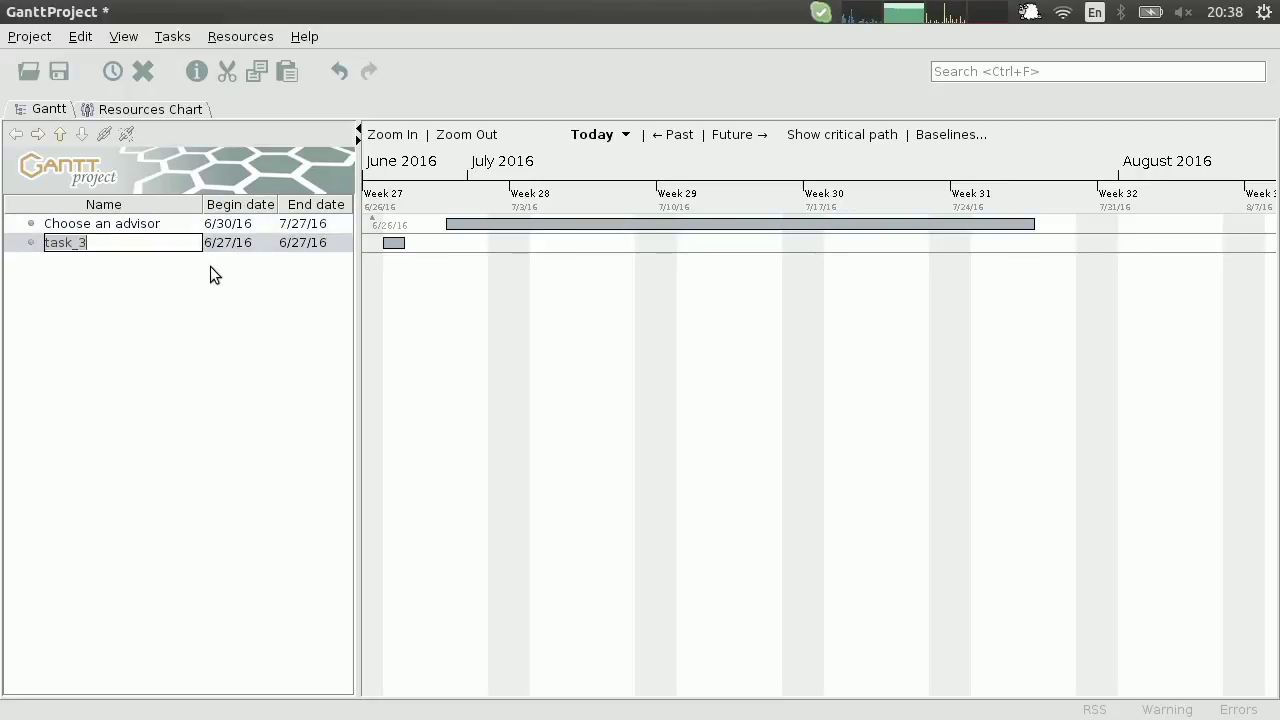
type("Choose ")
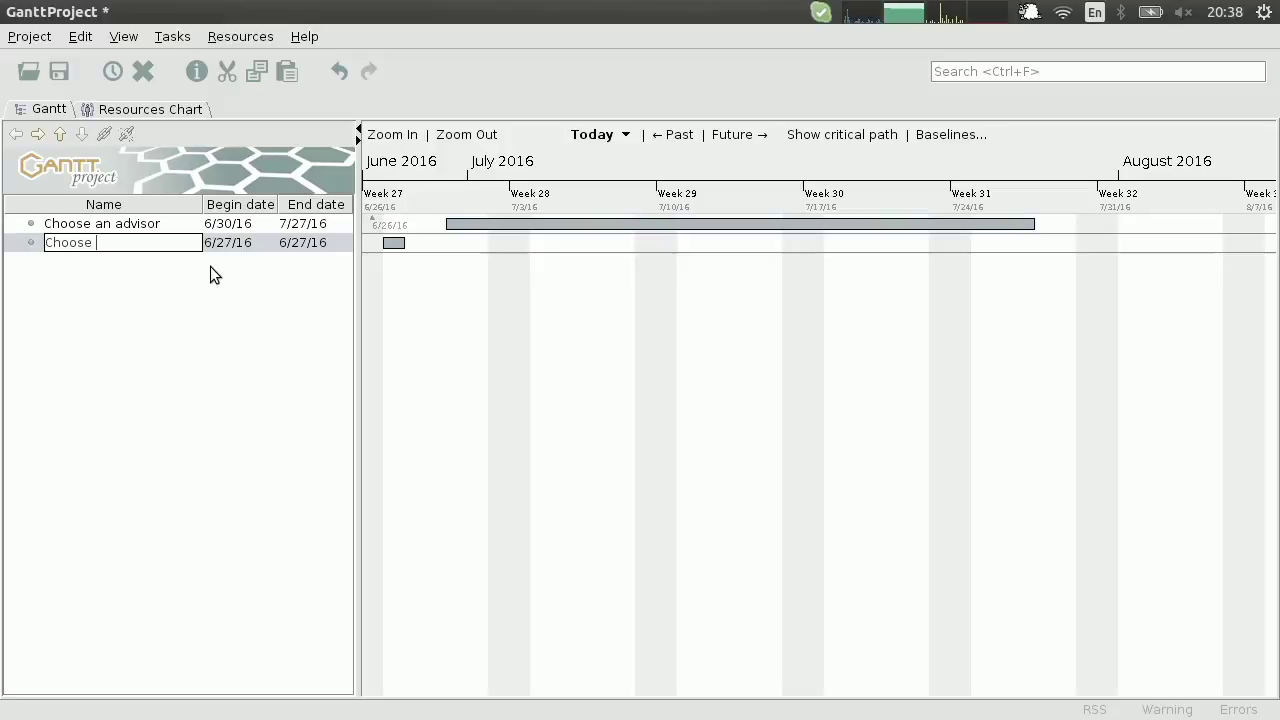
type("Research Topic")
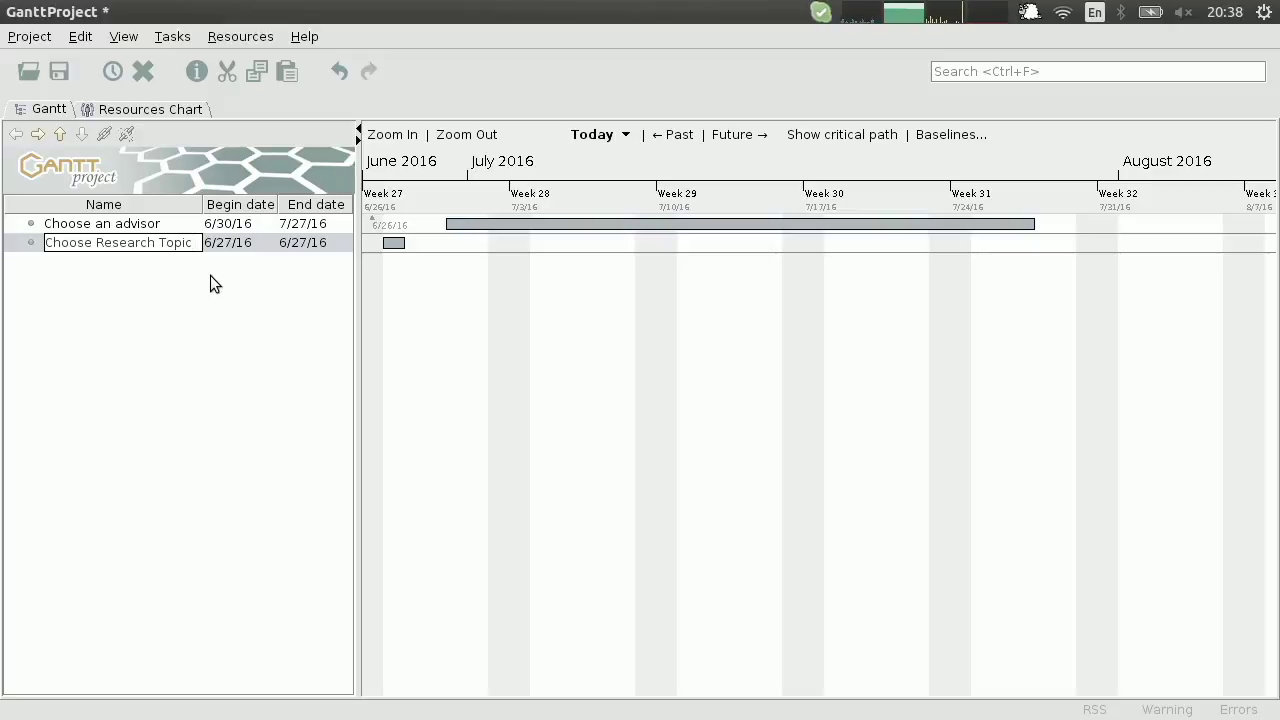
key("Return")
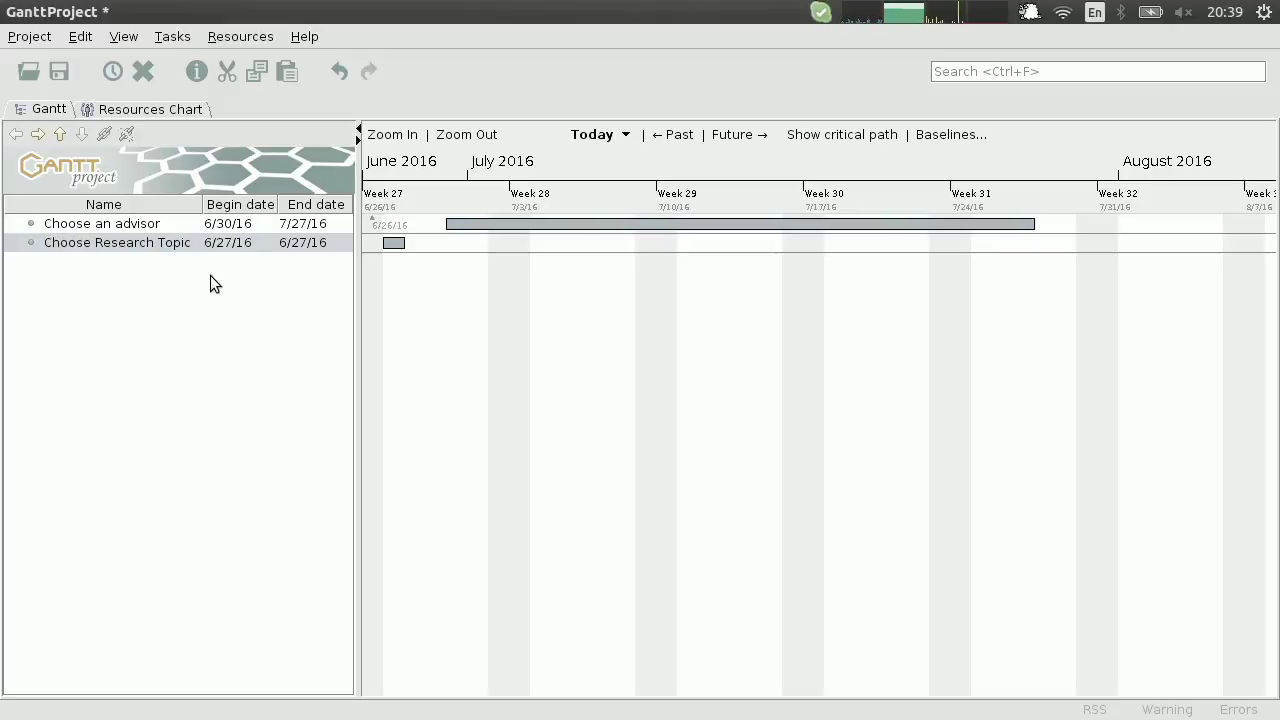
Step: In the properties of "Choose Research Topic", add "Choose an advisor" as its predecessor
double_click(148, 243)
double_click(224, 245)
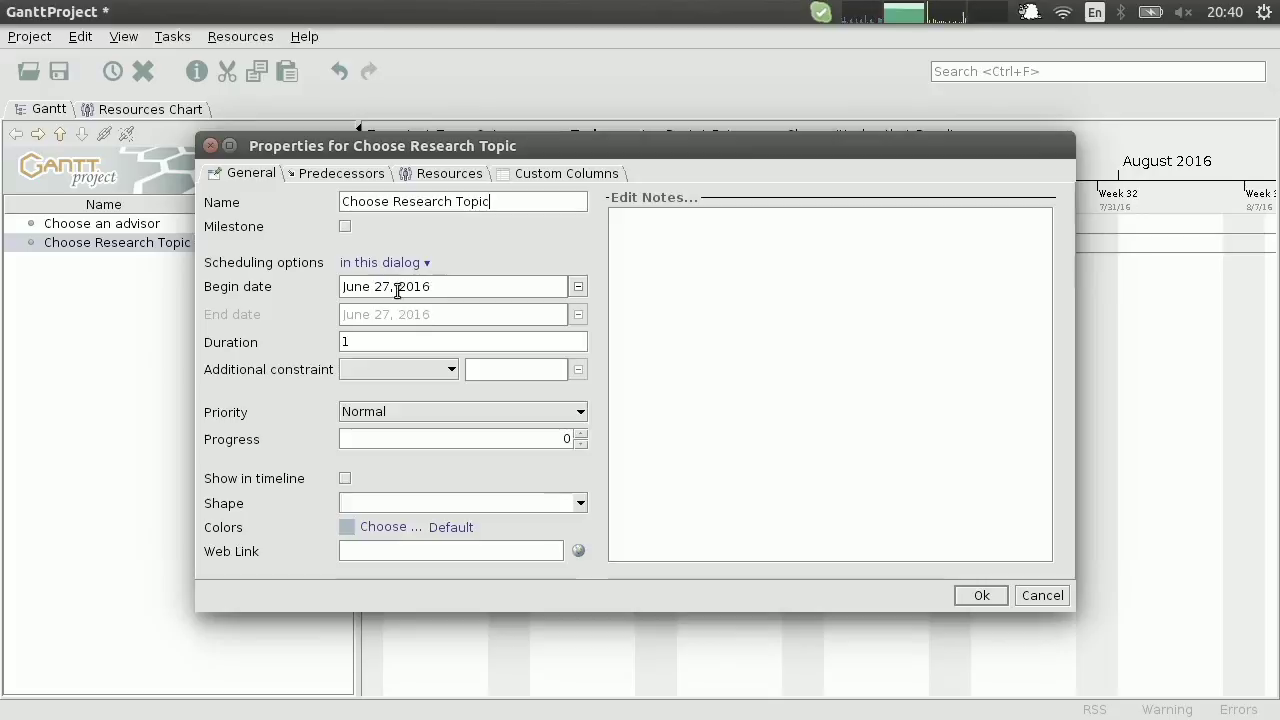
left_click(340, 176)
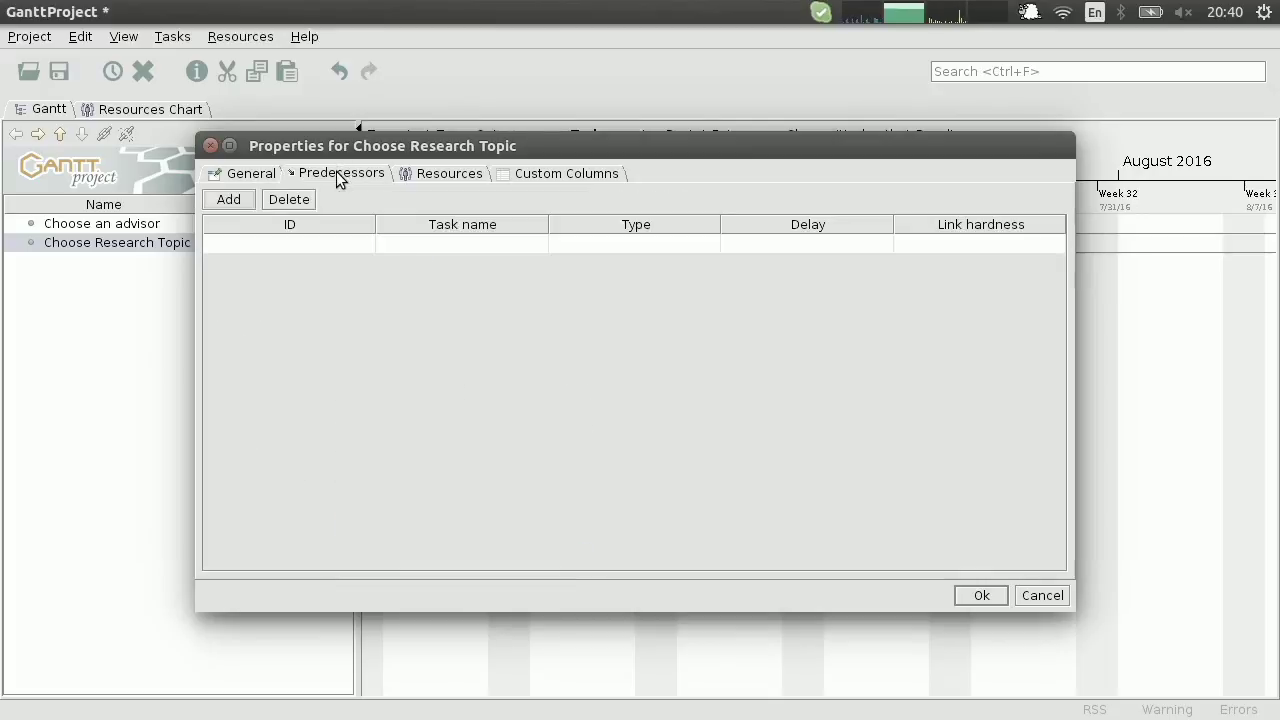
left_click(240, 199)
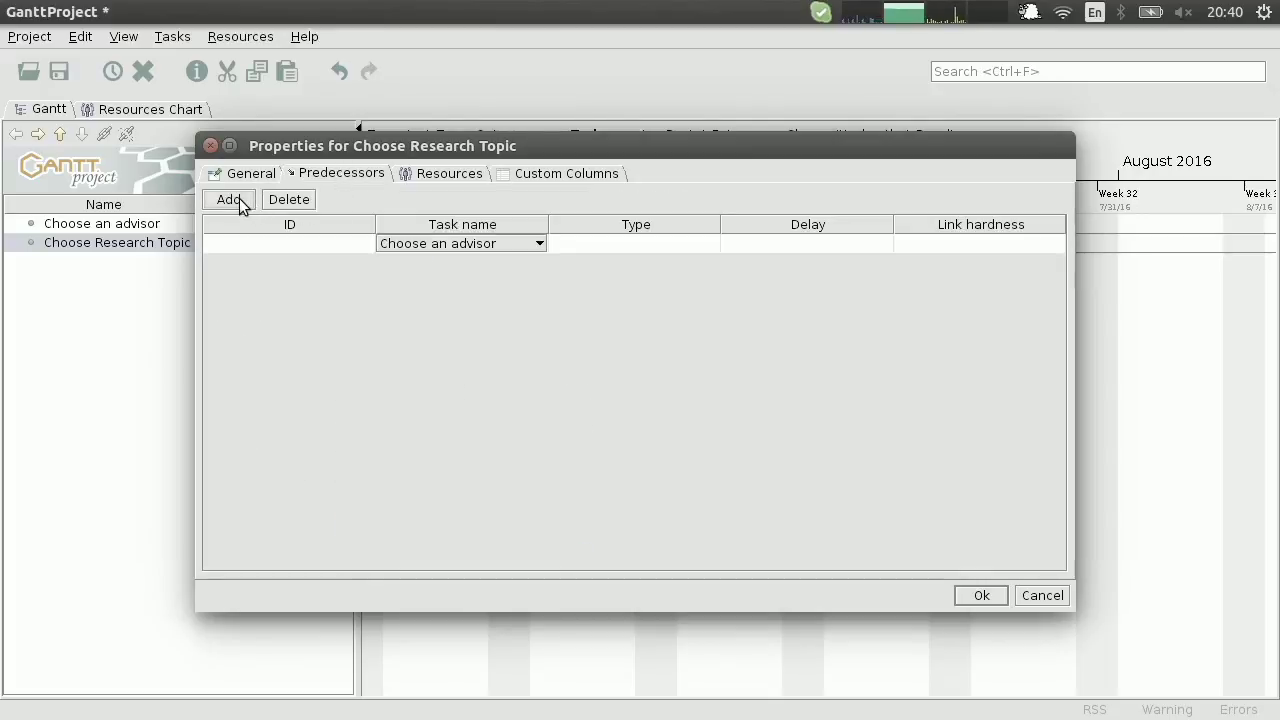
left_click(531, 243)
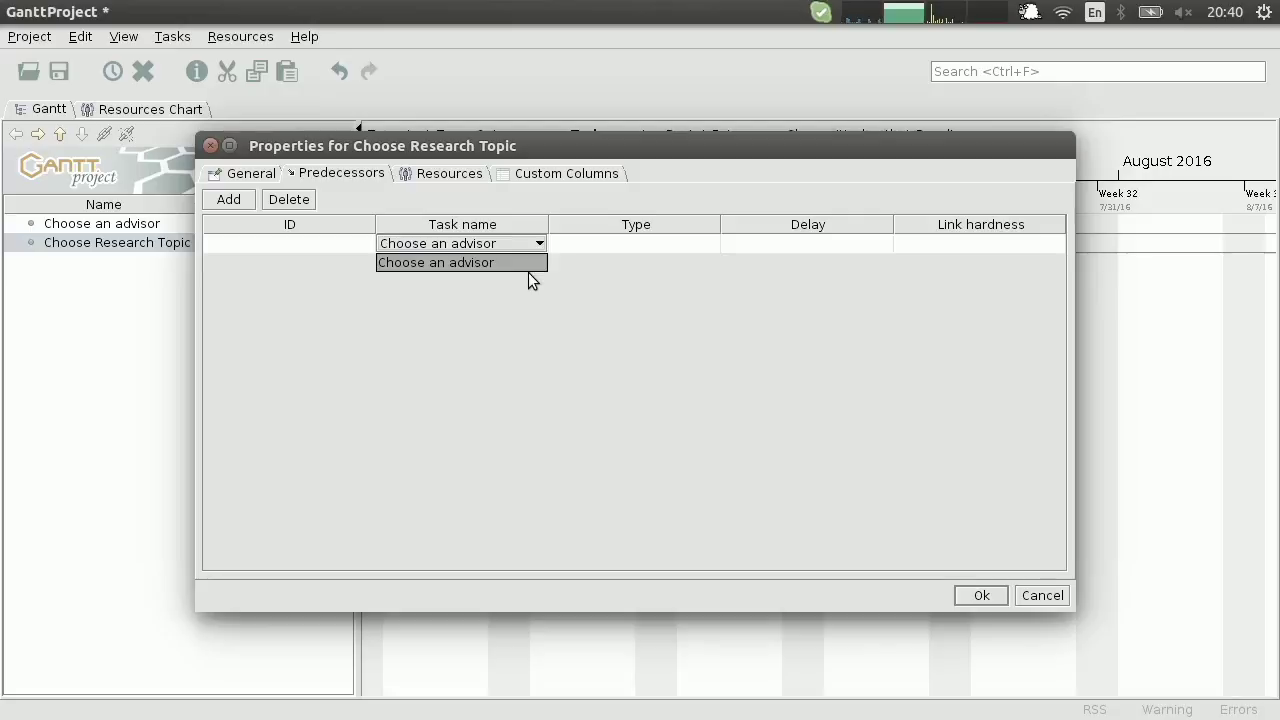
left_click(466, 260)
left_click_drag(444, 146, 583, 163)
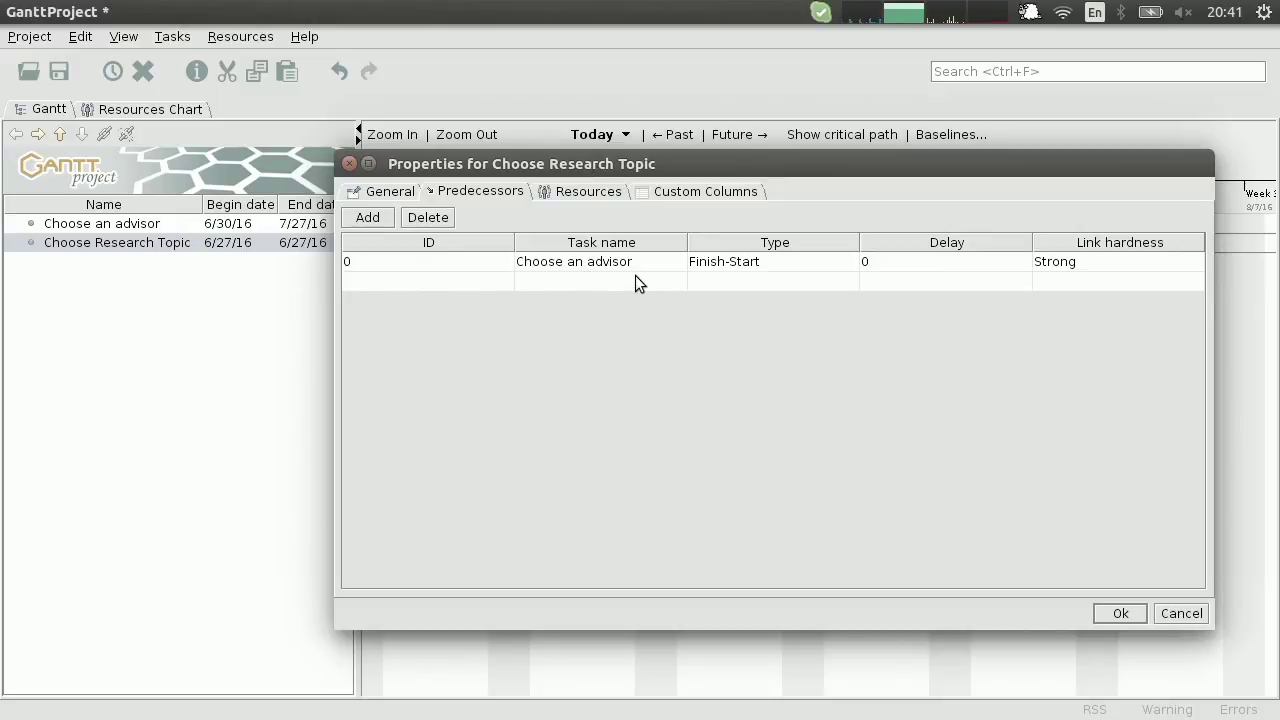
Step: Set the duration of "Choose Research Topic" to 5, apply its properties, and view the linked bars on the timeline
left_click(388, 192)
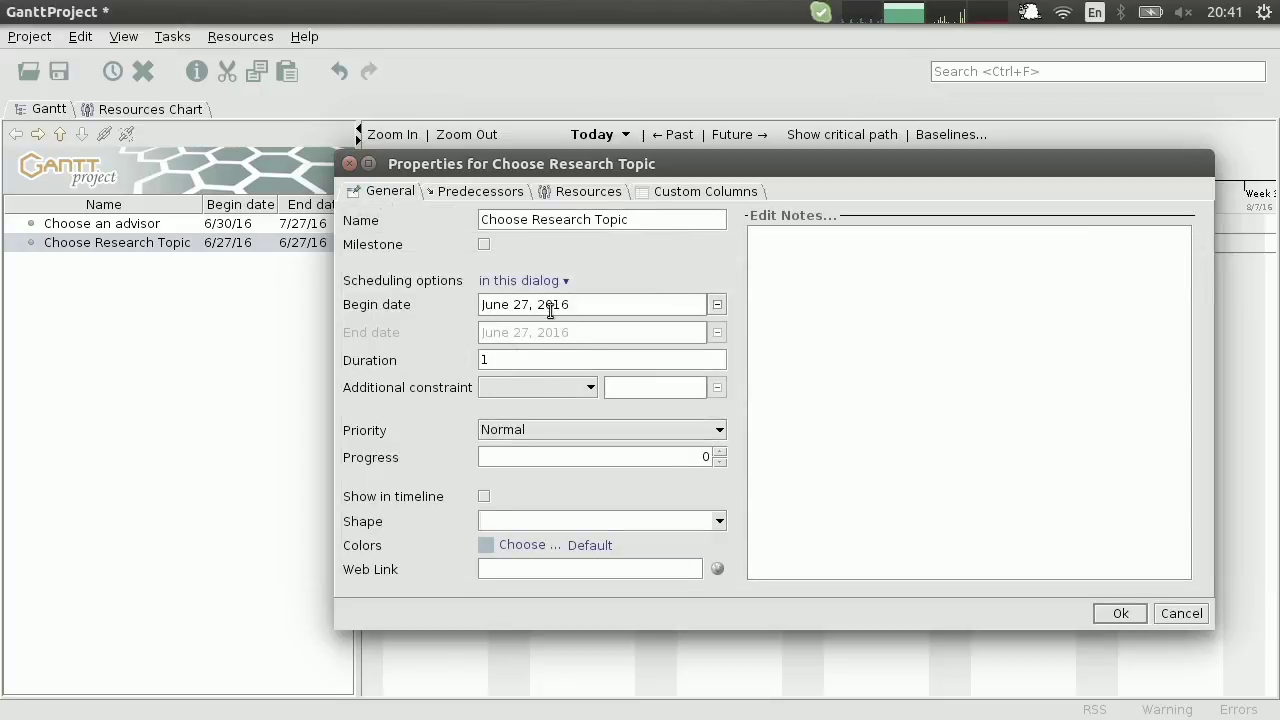
left_click_drag(496, 362, 480, 362)
type("5")
left_click(1121, 613)
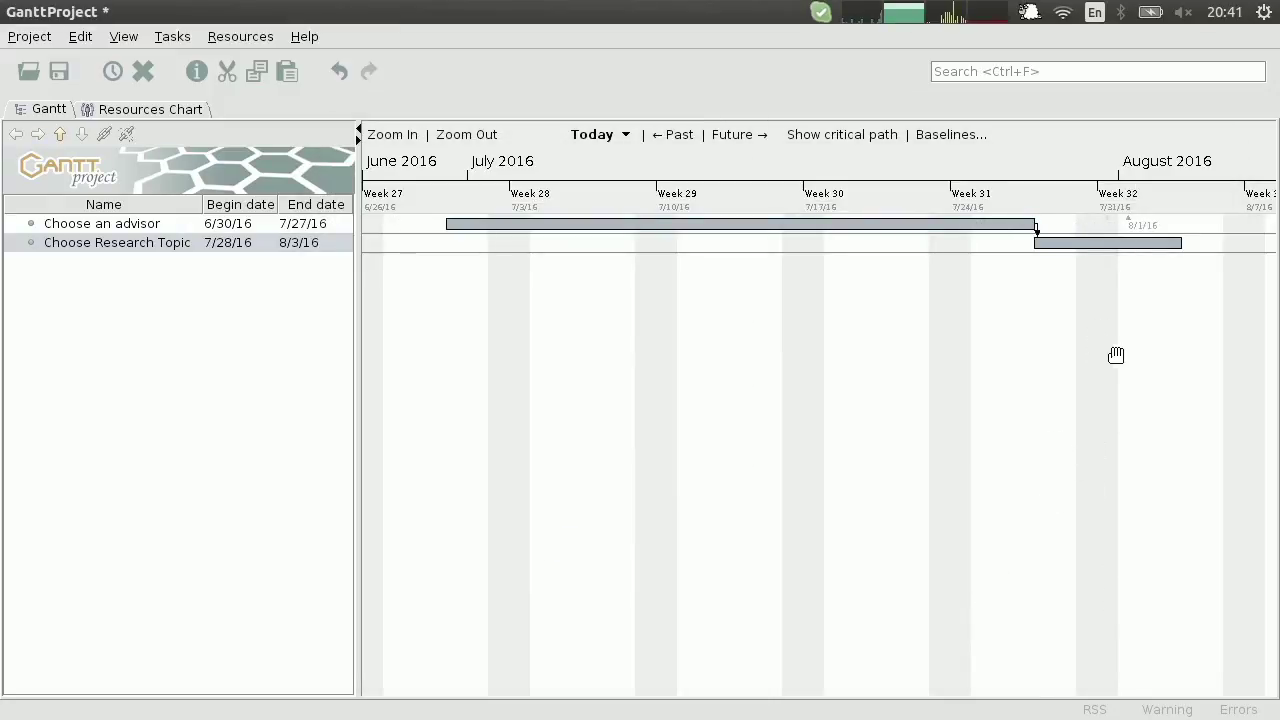
left_click_drag(1054, 329, 720, 326)
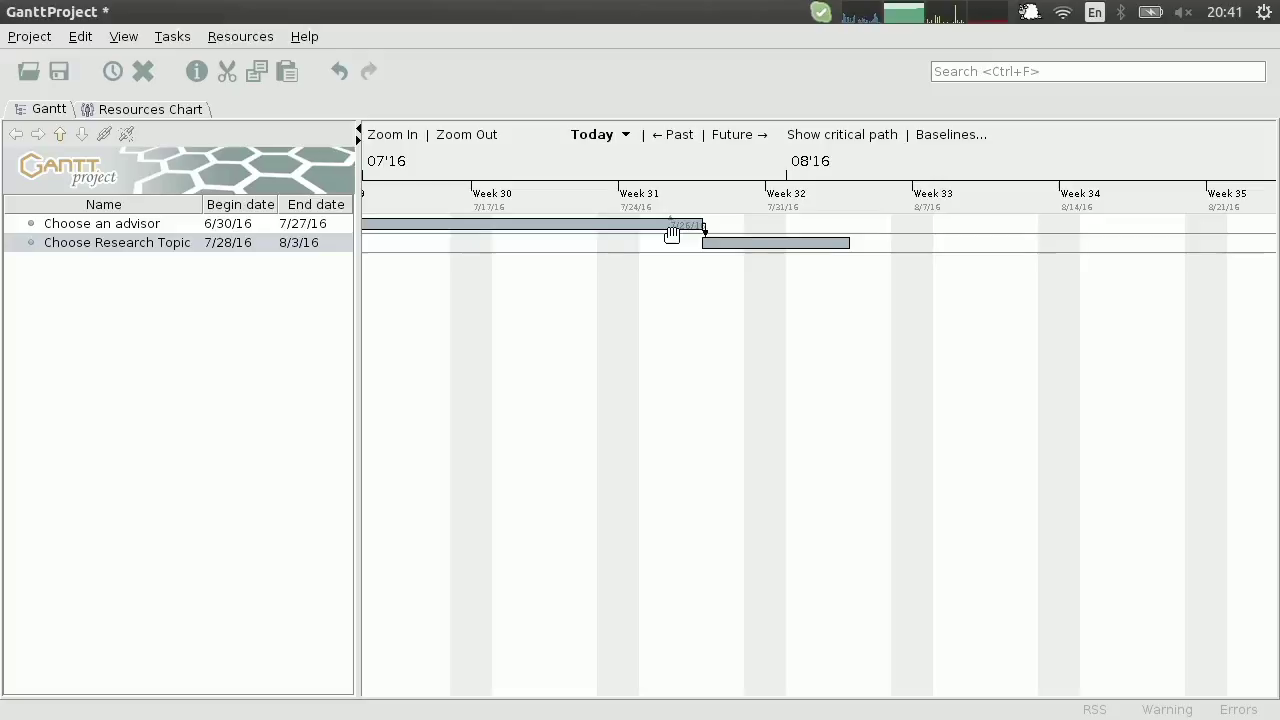
left_click_drag(731, 310, 1000, 306)
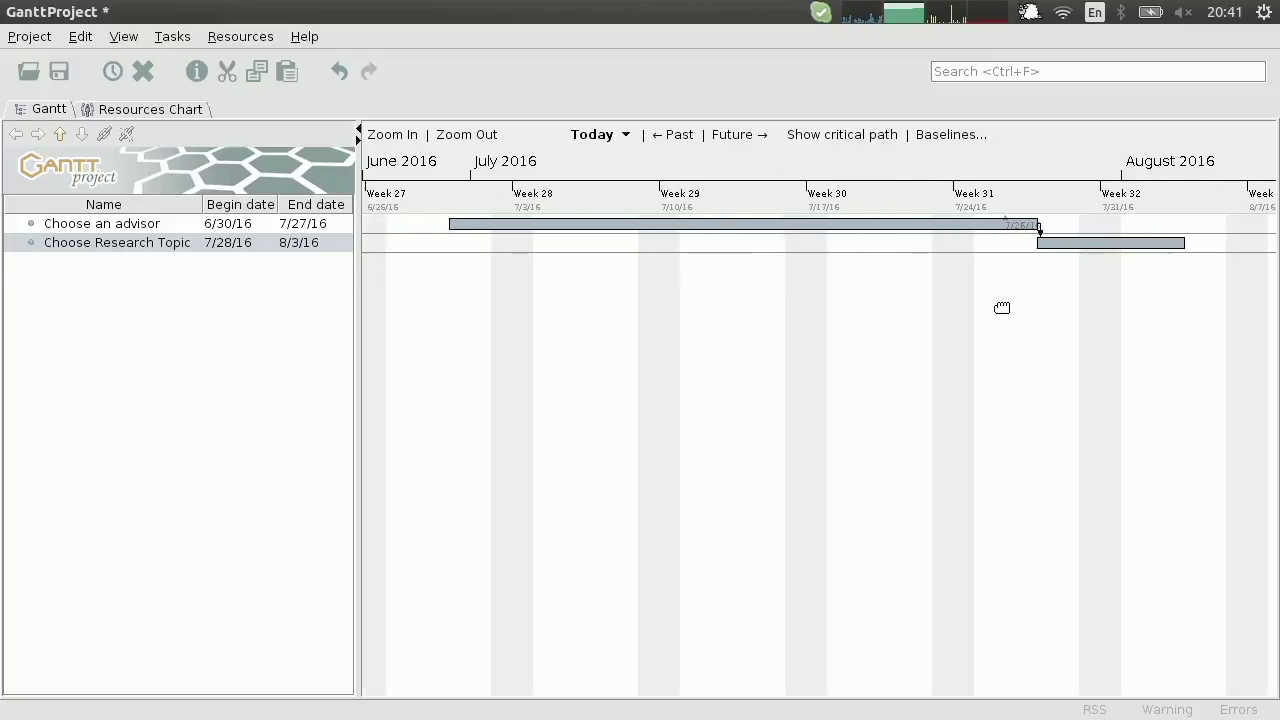
Step: Add a third task to the chart and name it "APA Manual Study" in its properties
right_click(150, 307)
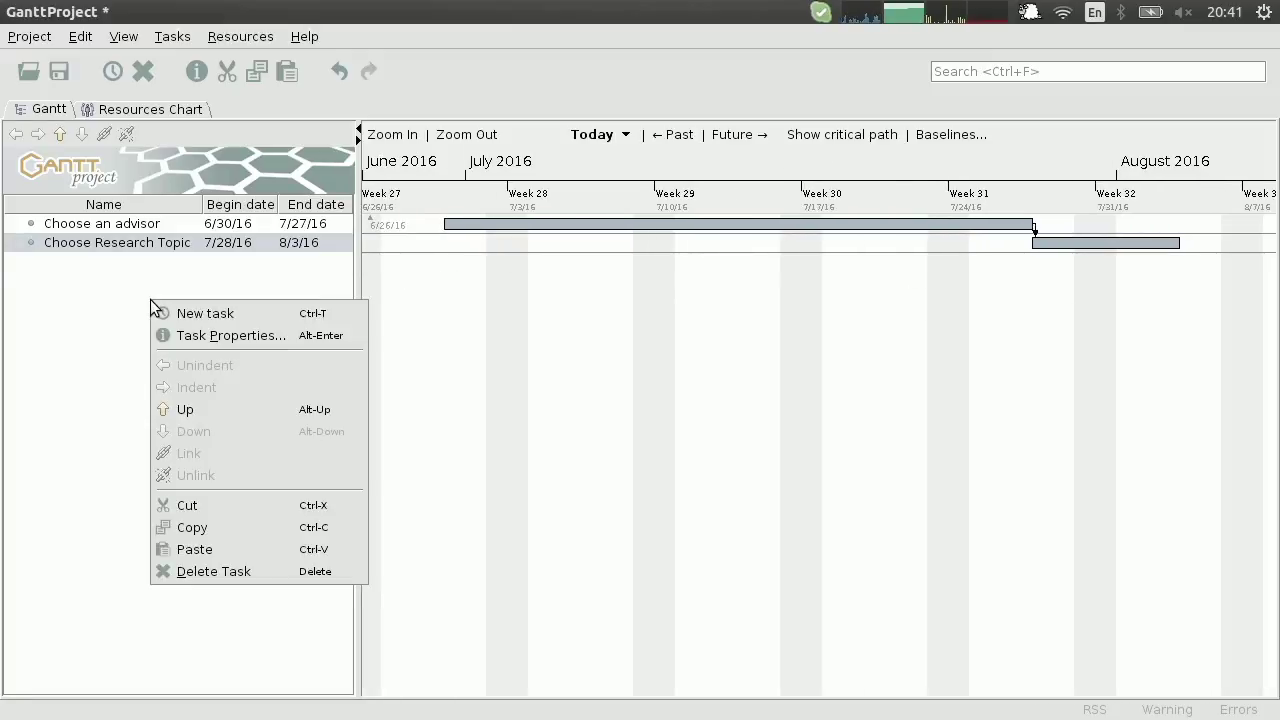
left_click(240, 316)
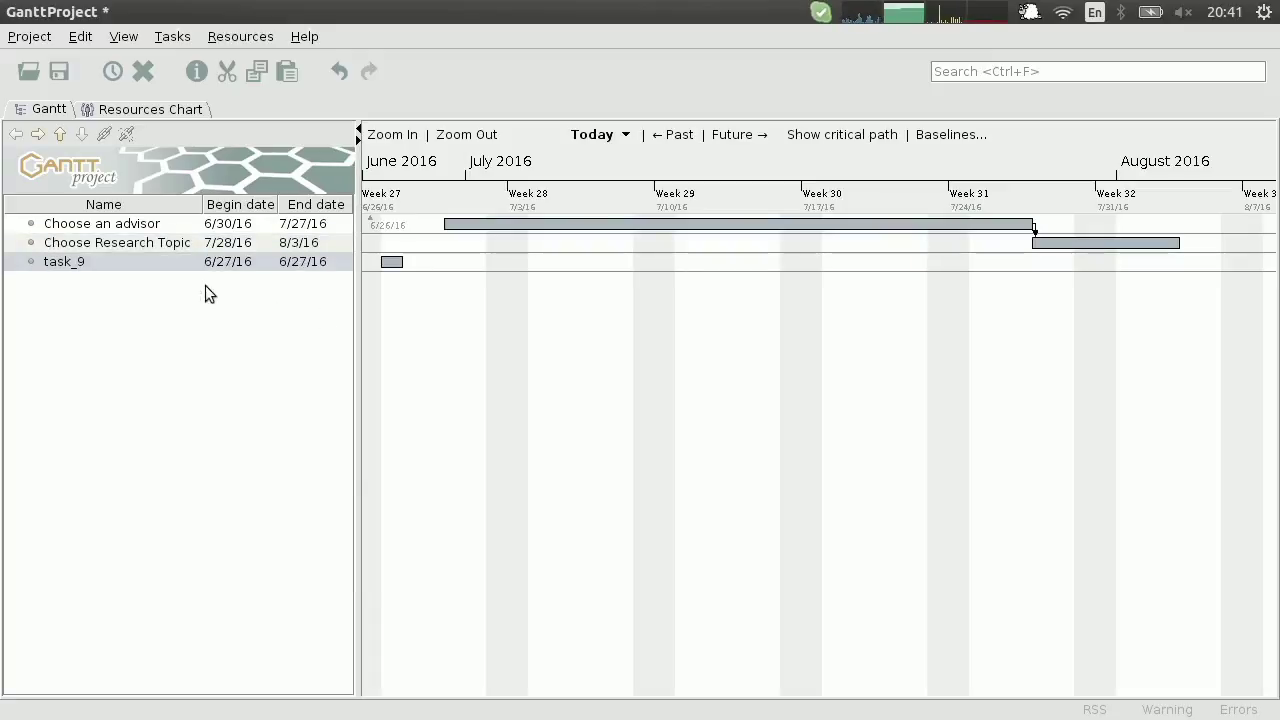
double_click(103, 259)
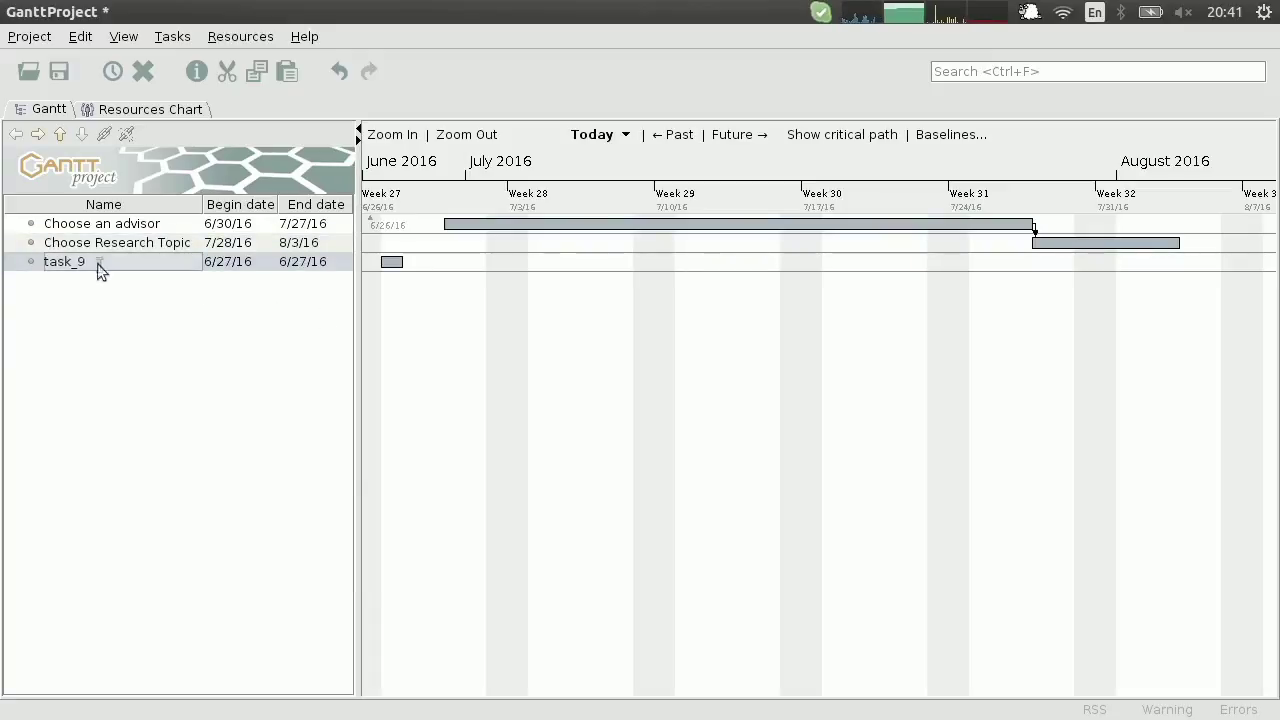
double_click(240, 264)
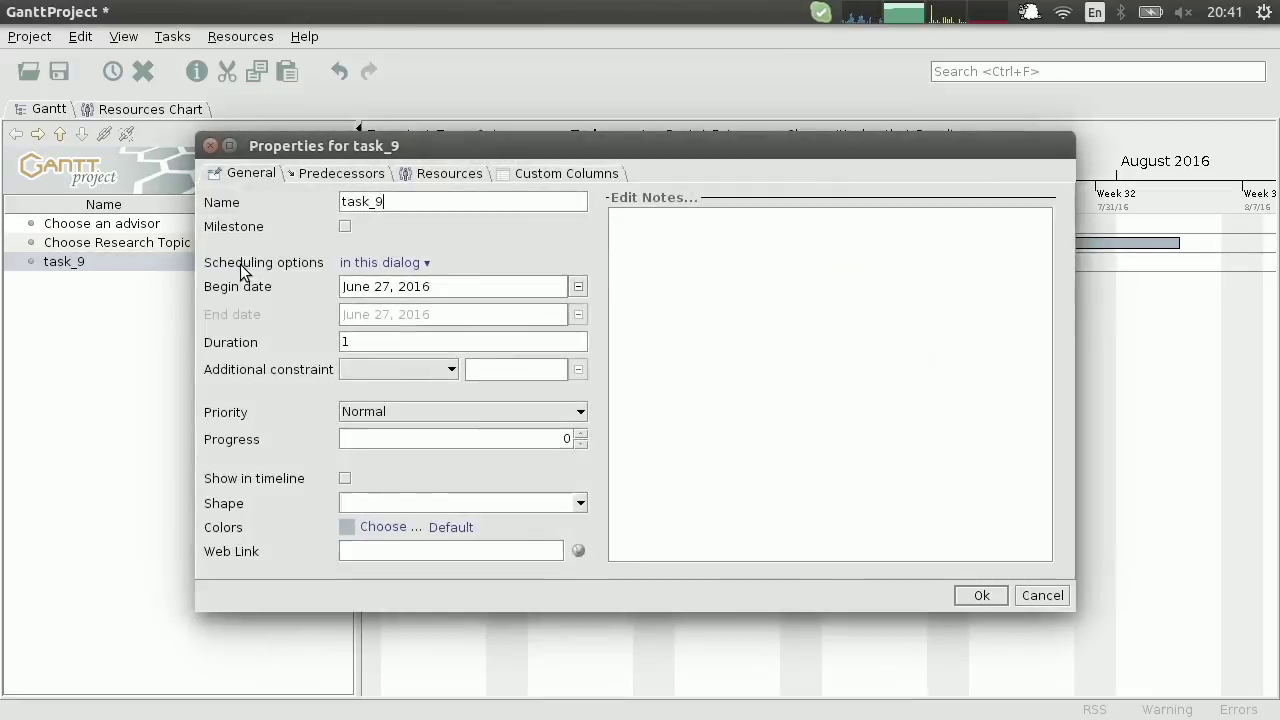
left_click_drag(427, 203, 340, 203)
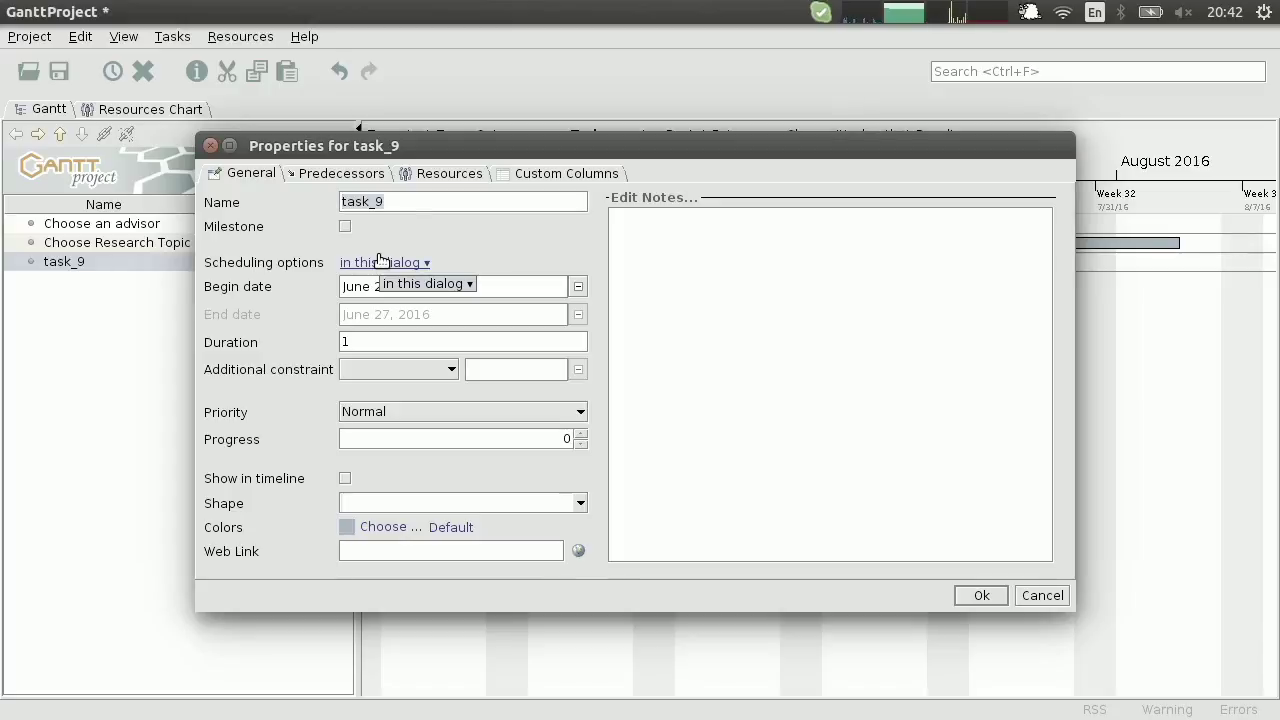
type("APA")
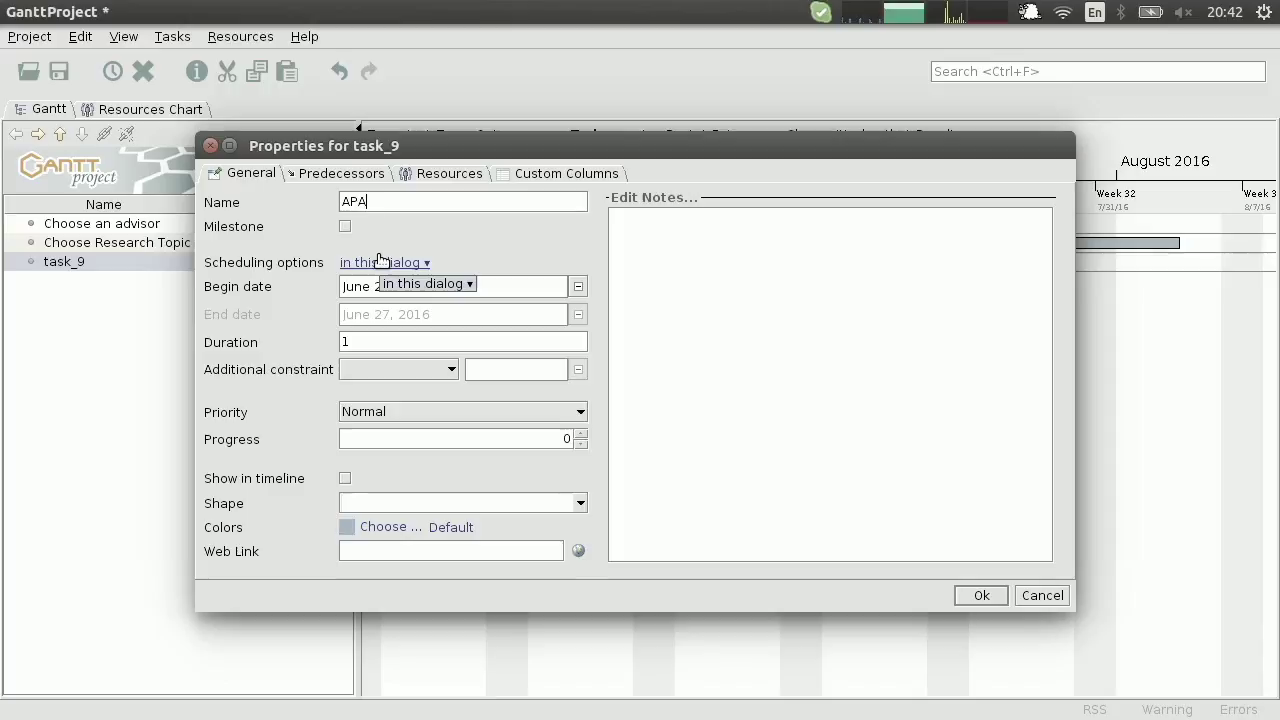
type(" Manual")
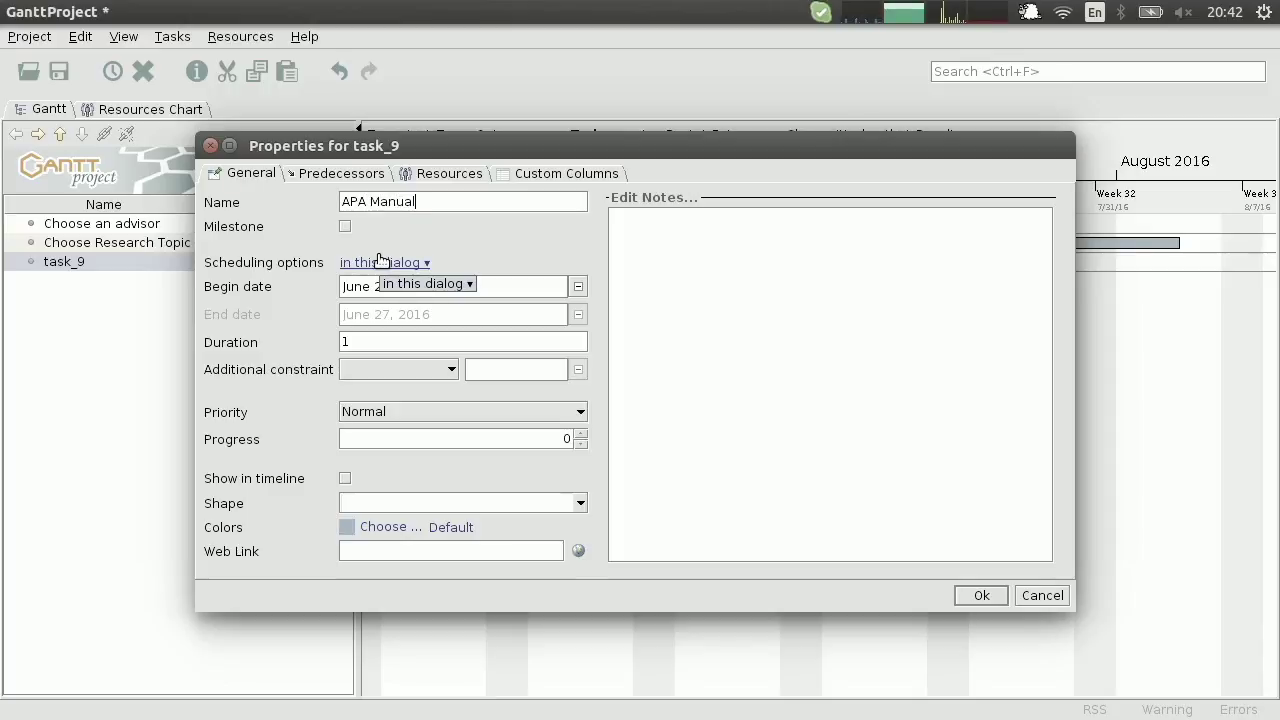
type(" Study")
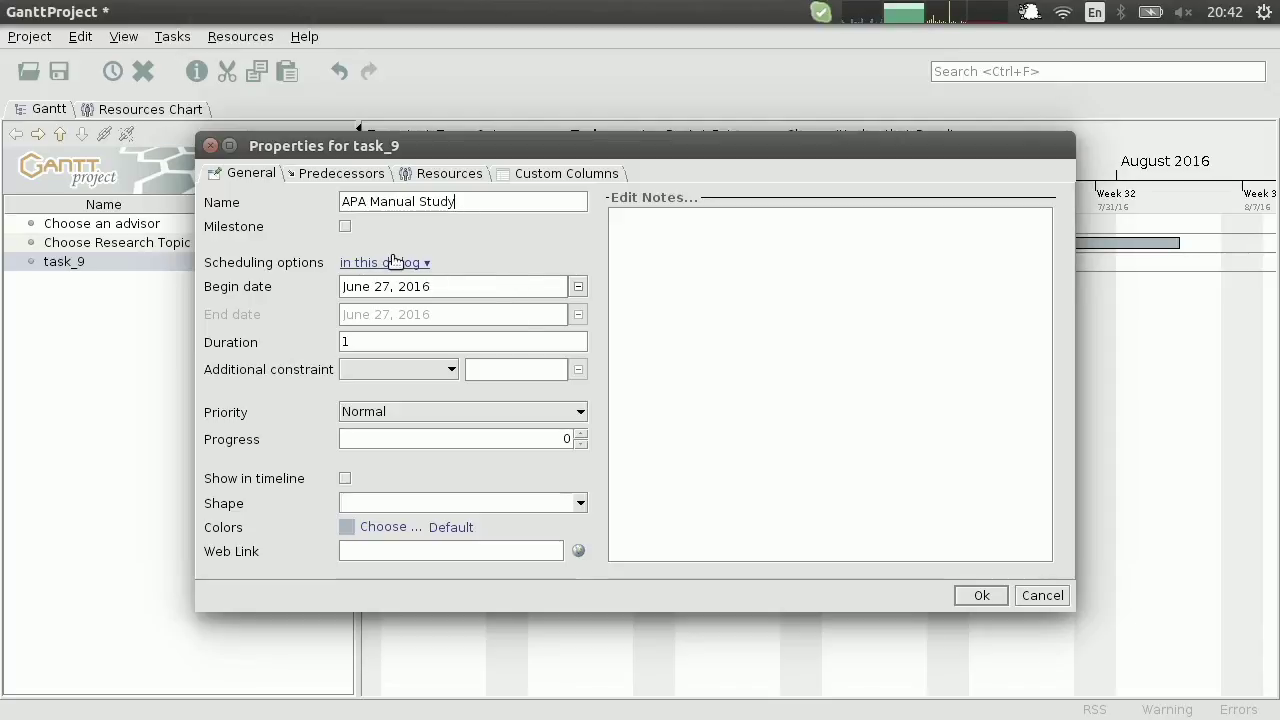
Step: Set the begin date of "APA Manual Study" to June 25, 2016 and its duration to 30, and apply the properties
left_click(579, 287)
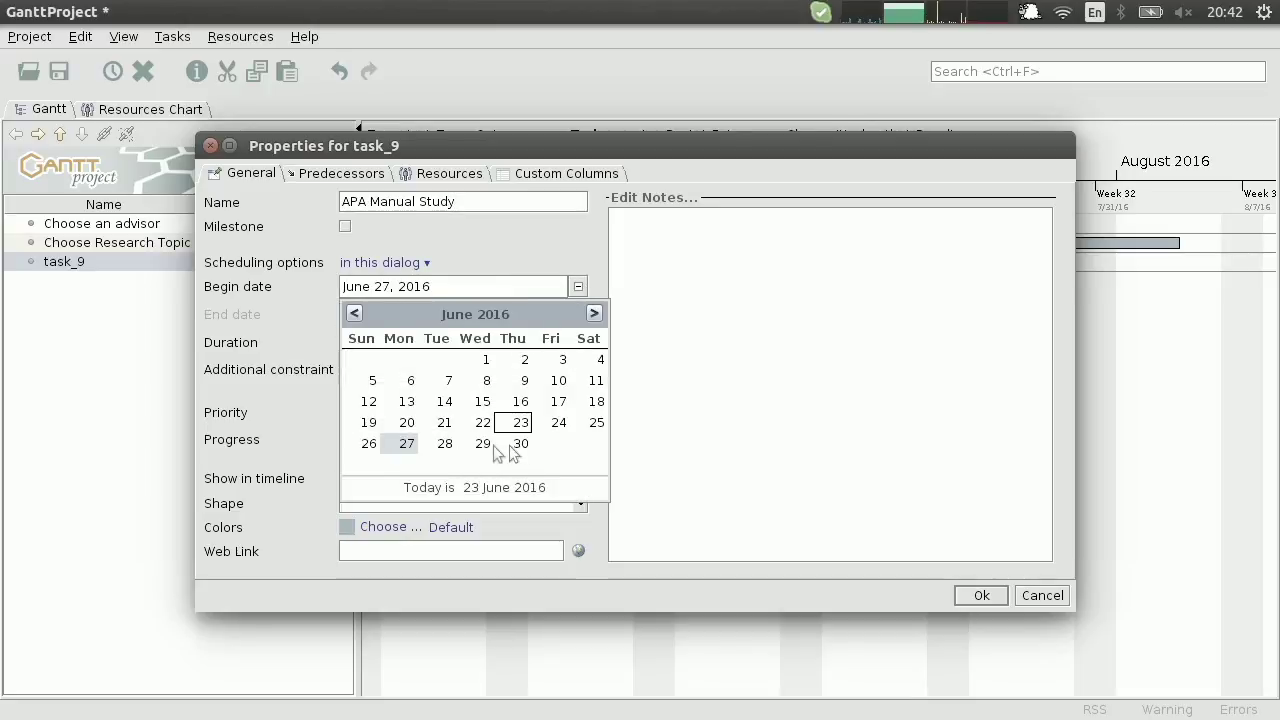
left_click(598, 422)
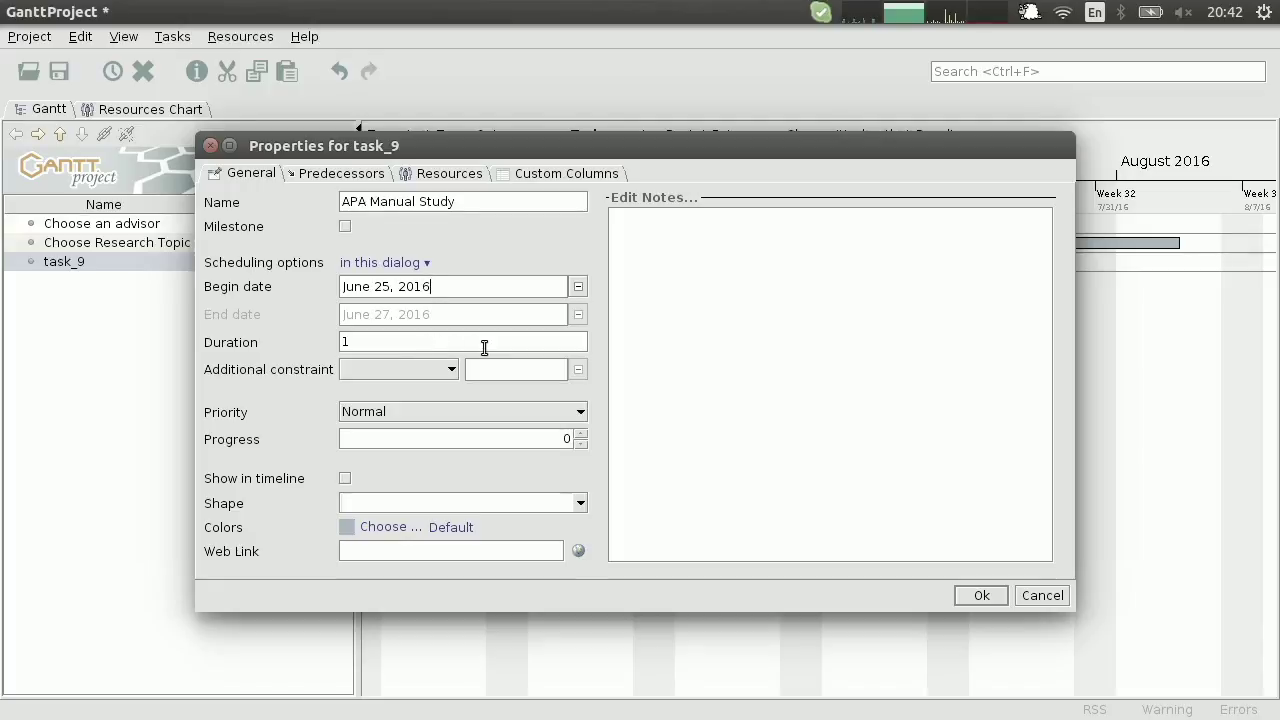
left_click_drag(420, 343, 324, 340)
type("30")
left_click(984, 596)
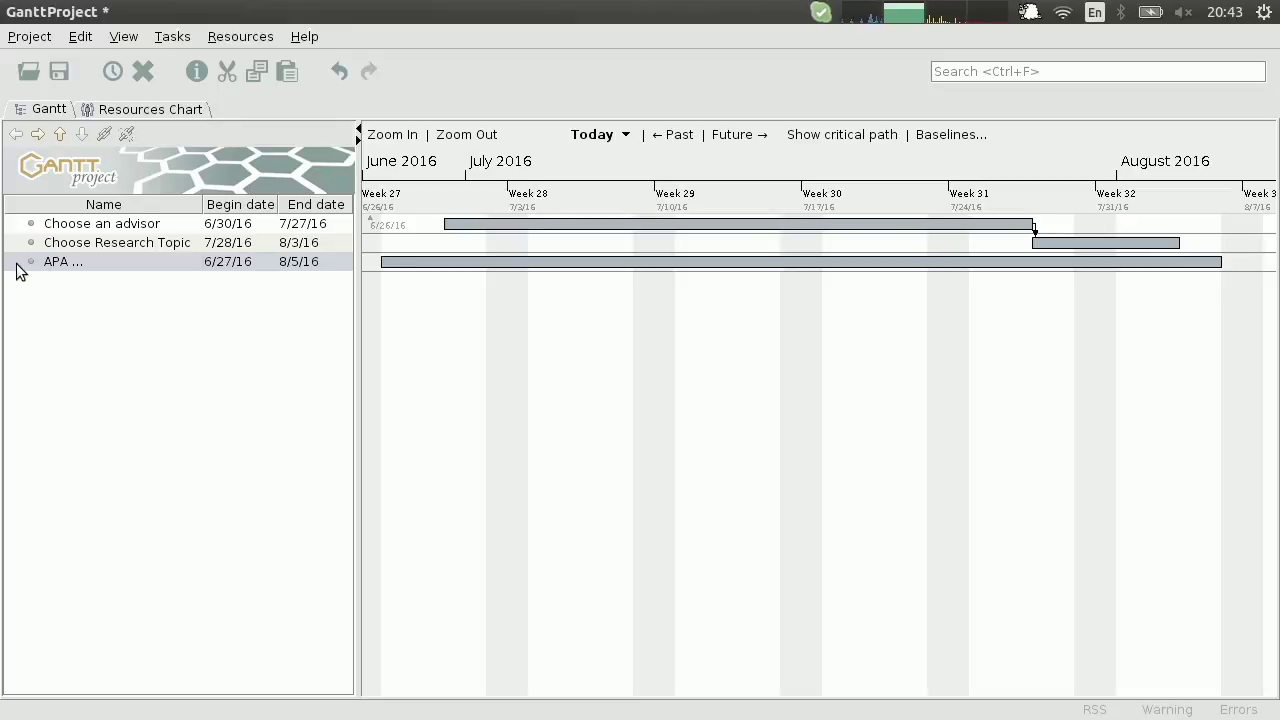
Step: Move "APA Manual Study" directly beneath "Choose an advisor", try it as a subtask, and unindent it back to the top level
left_click_drag(16, 268, 24, 227)
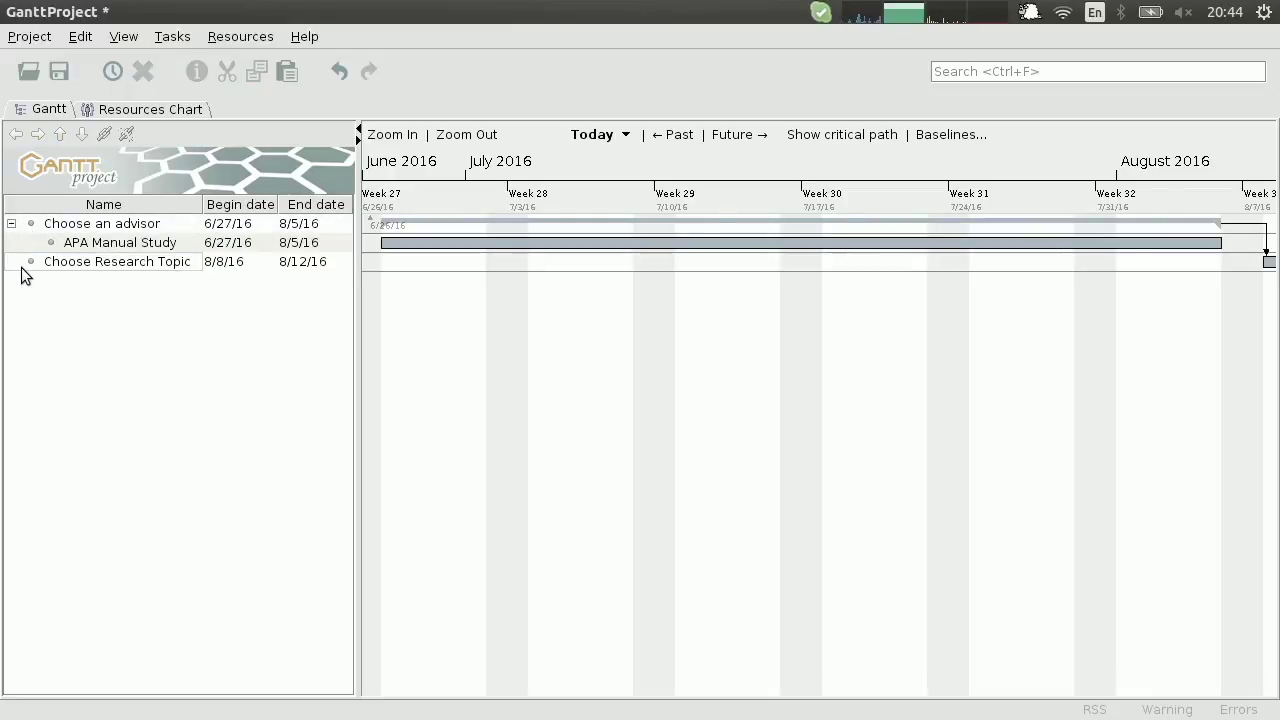
left_click_drag(82, 222, 77, 278)
left_click(74, 247)
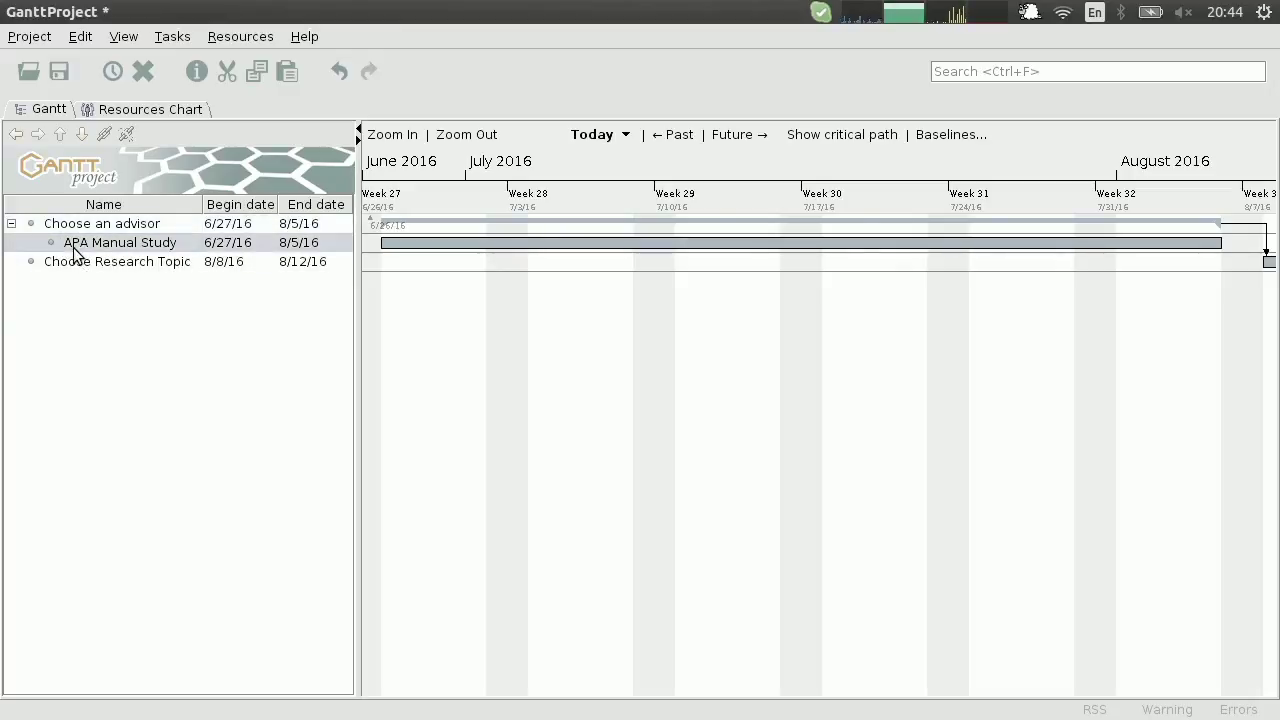
left_click(16, 134)
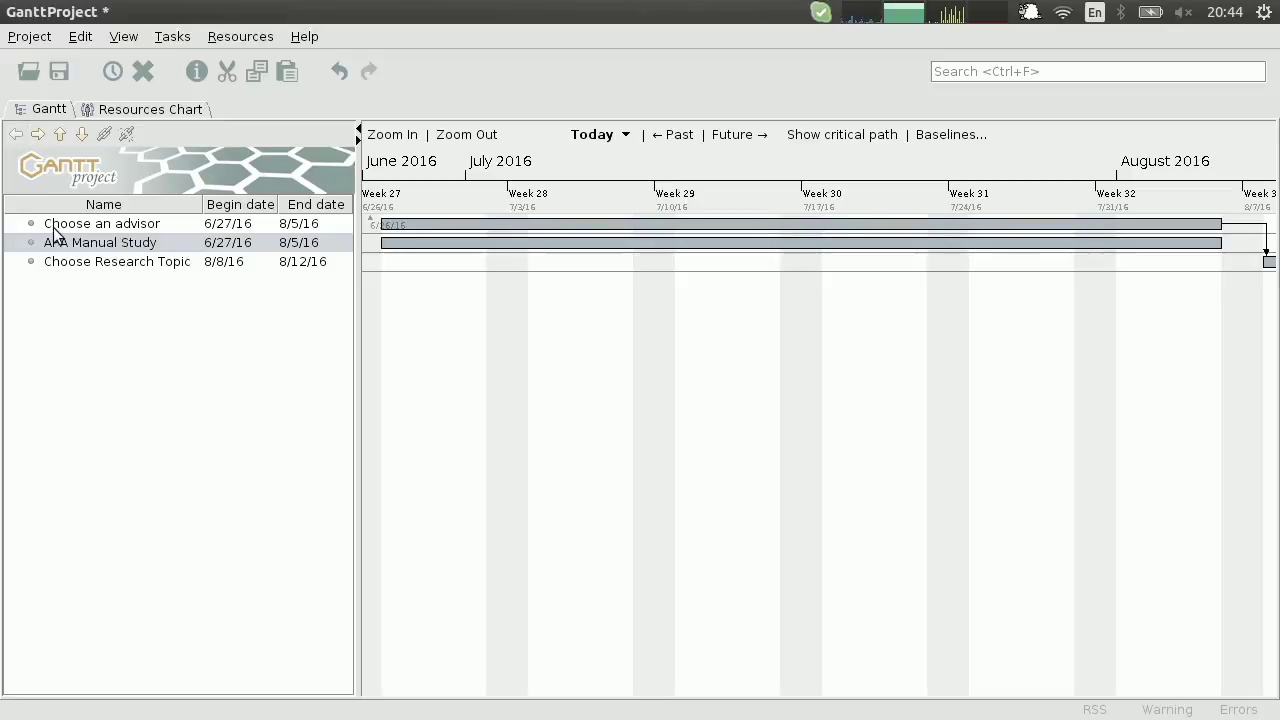
left_click(37, 134)
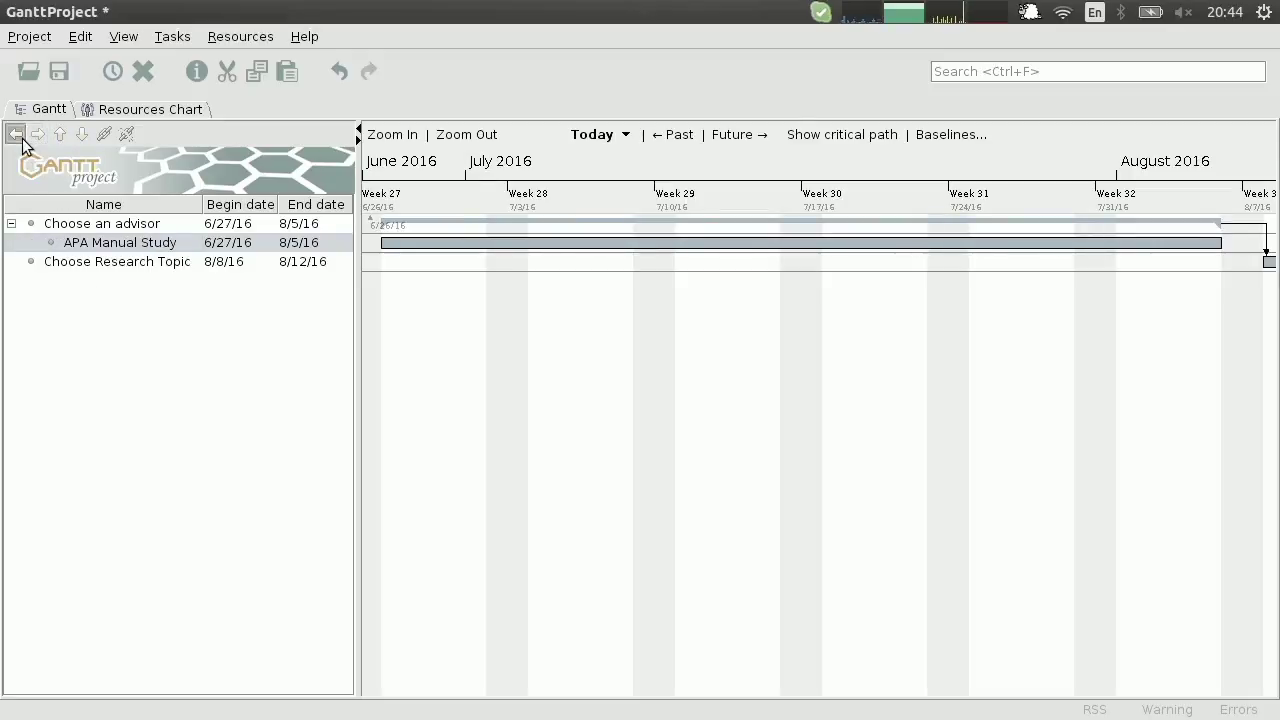
left_click(16, 134)
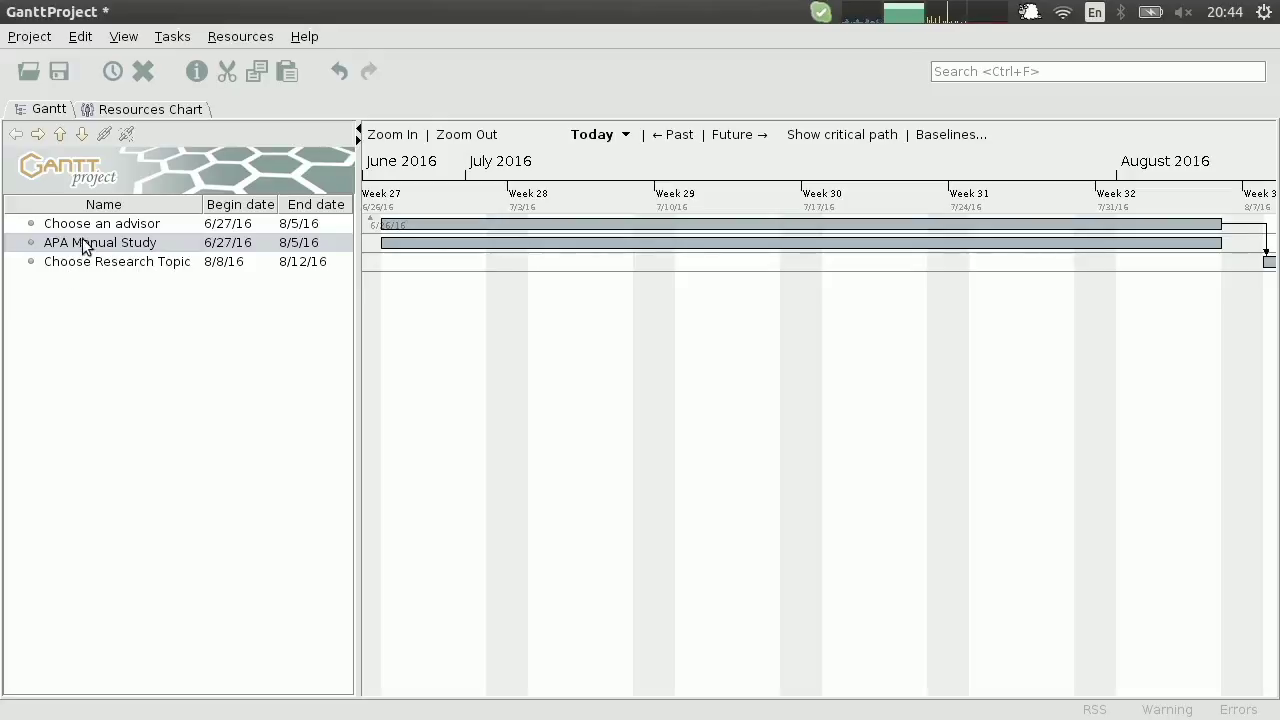
Step: Adjust the "APA Manual Study" bar on the timeline so it begins July 4, 2016 and ends July 21, 2016
left_click_drag(920, 449, 397, 431)
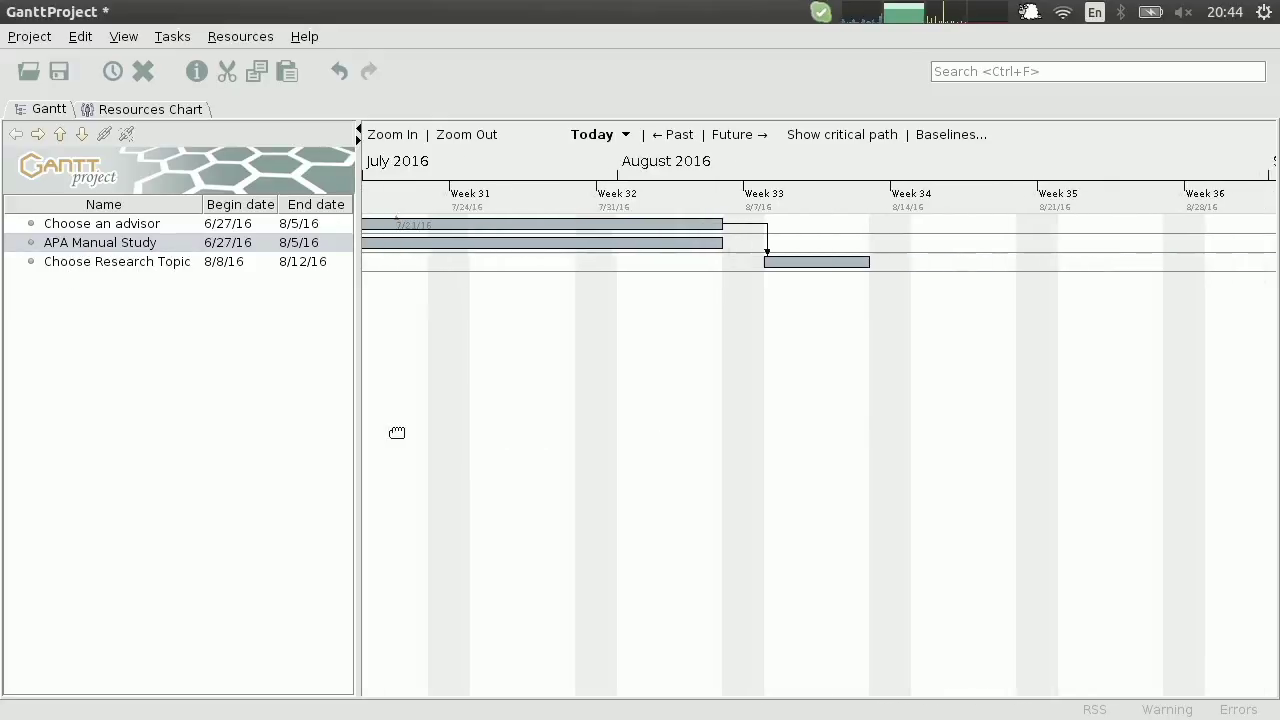
left_click_drag(629, 397, 463, 380)
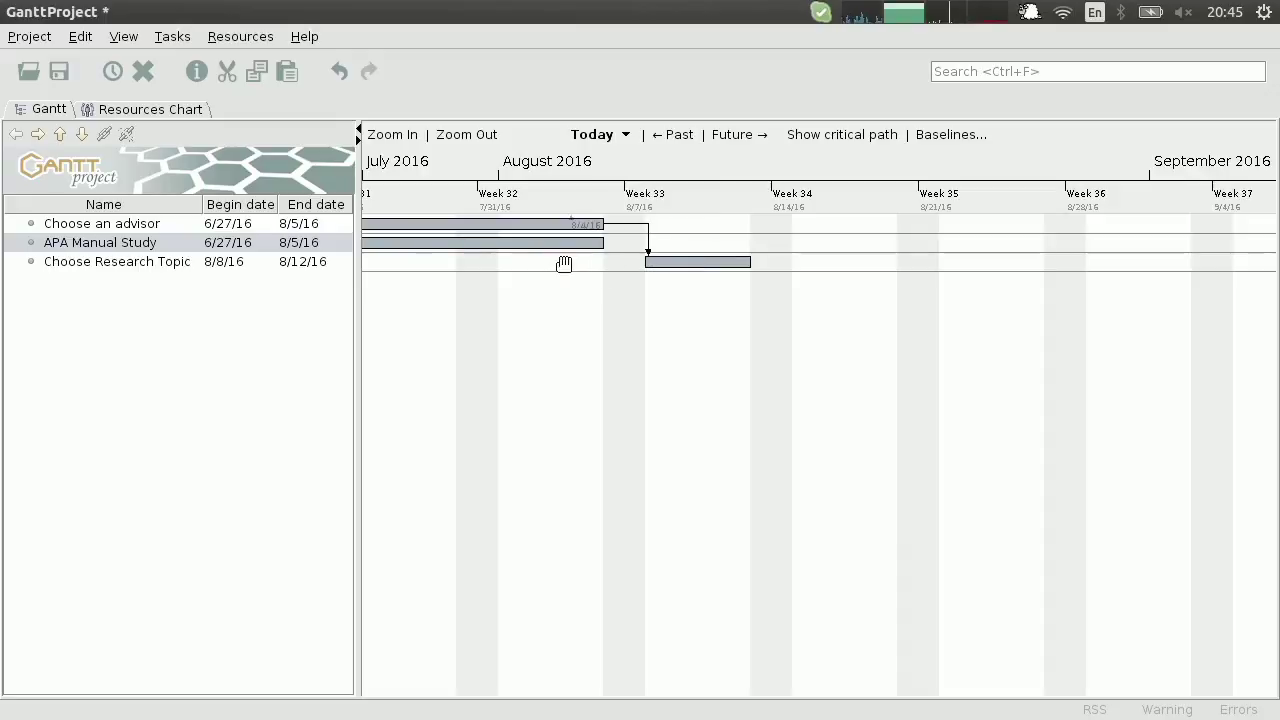
left_click_drag(580, 466, 1160, 480)
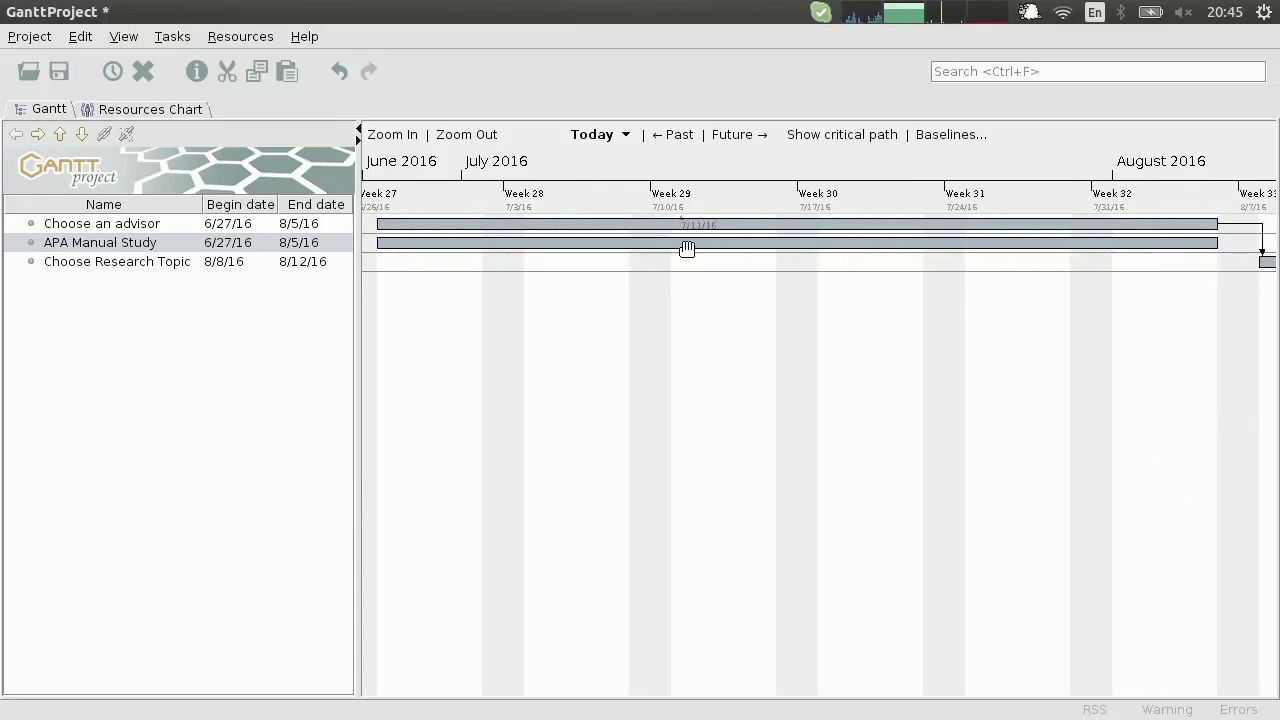
left_click_drag(686, 252, 718, 245)
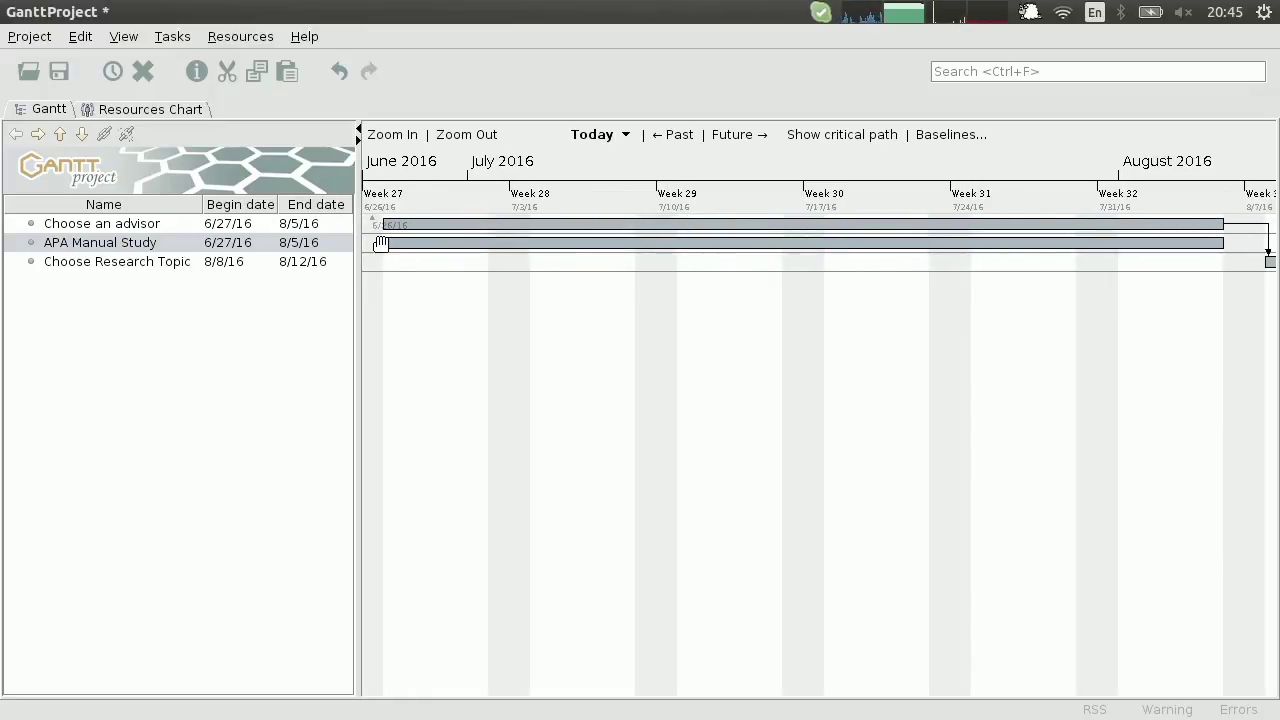
left_click_drag(390, 248, 549, 251)
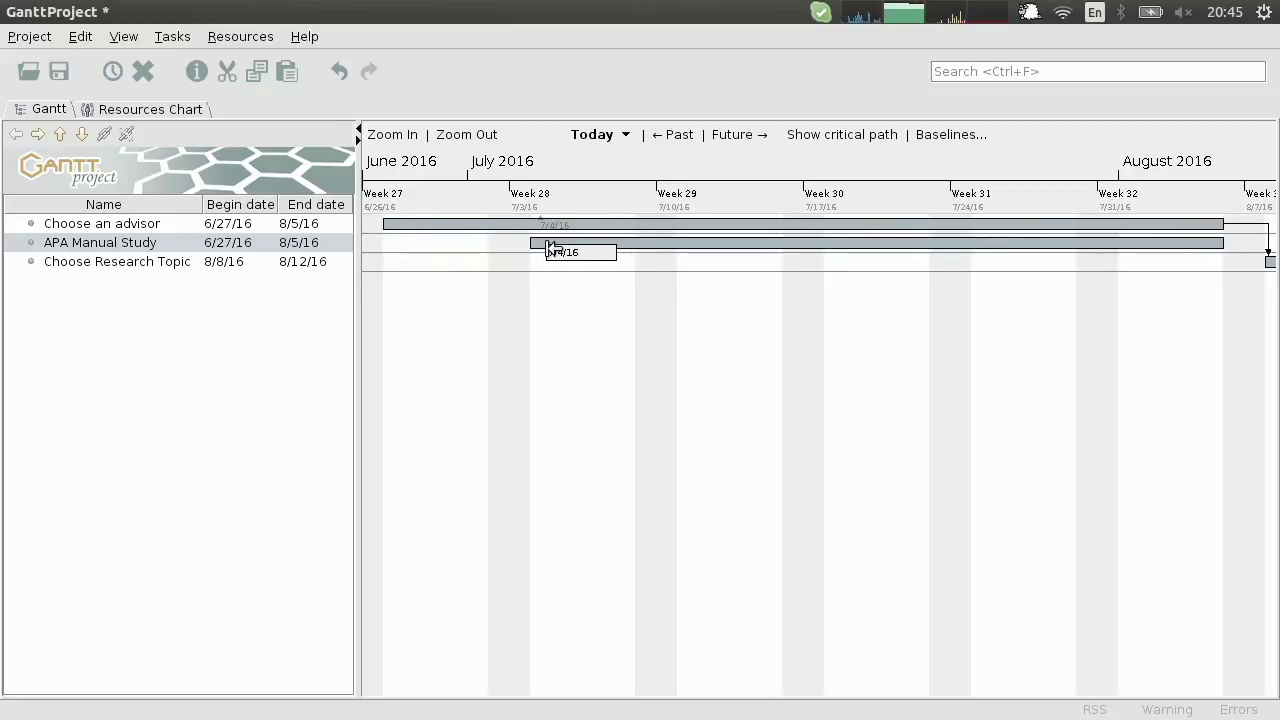
left_click_drag(549, 251, 549, 251)
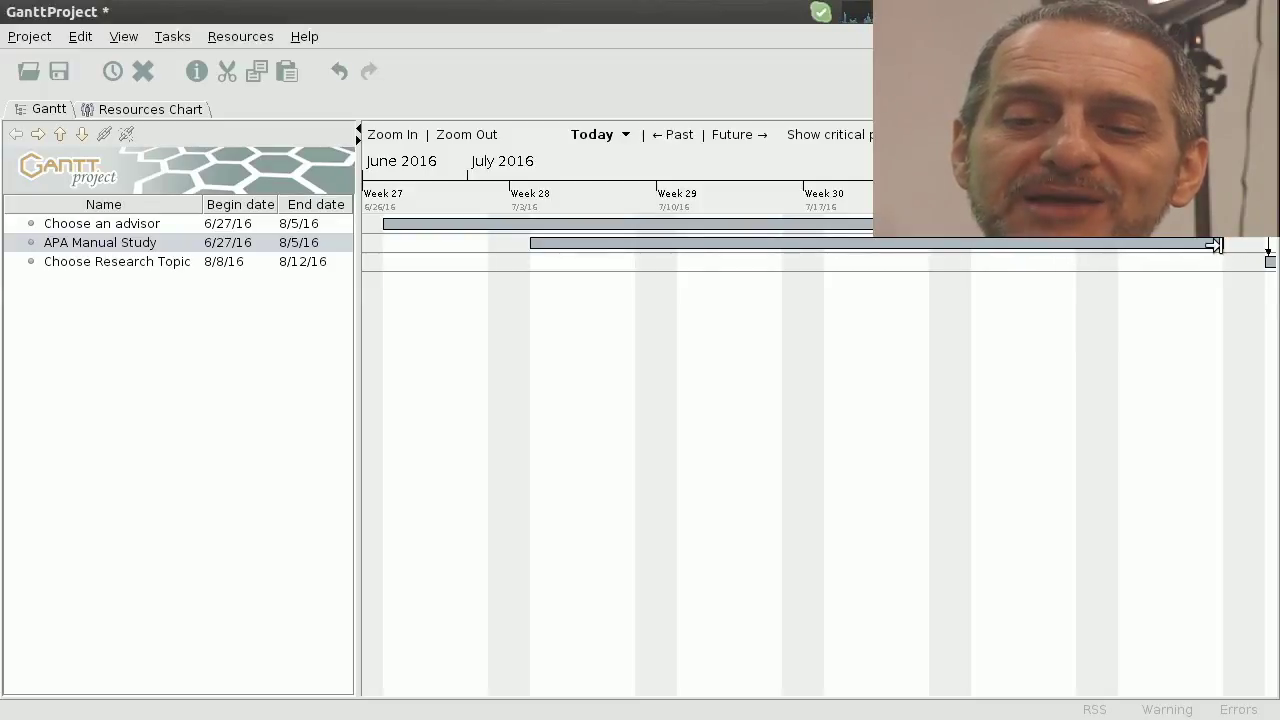
left_click_drag(1216, 245, 1157, 246)
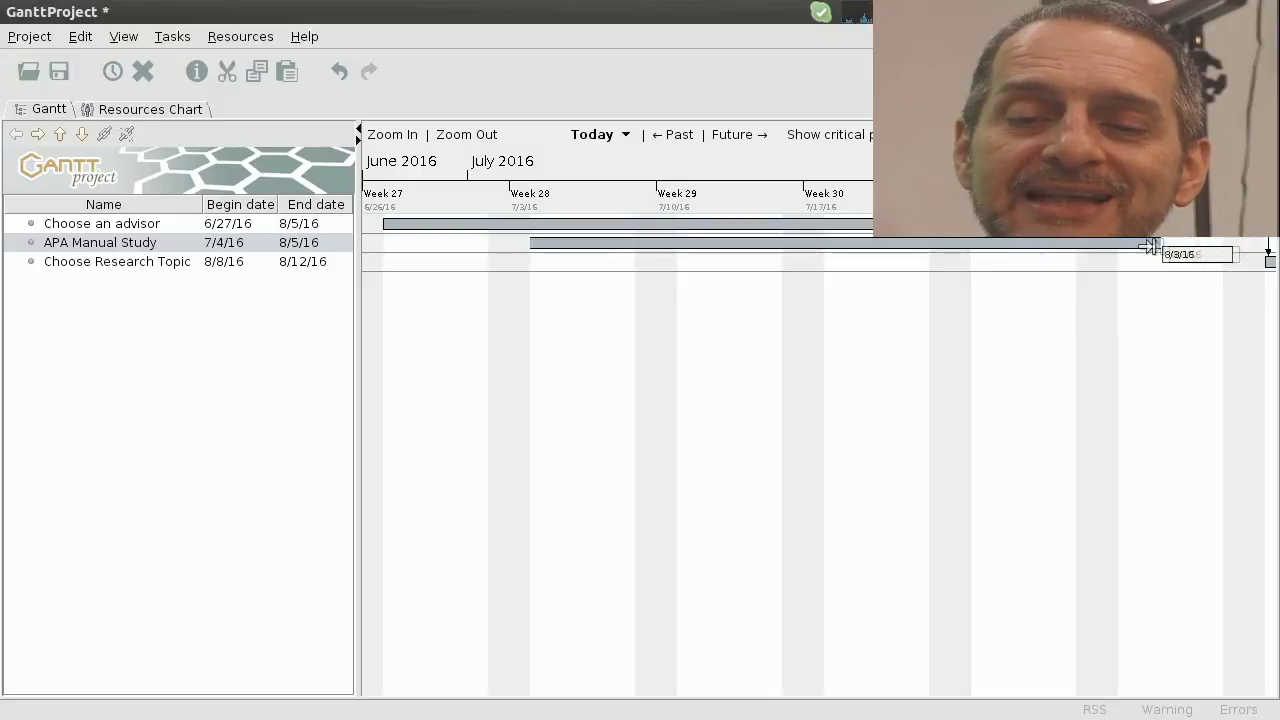
left_click_drag(940, 248, 908, 246)
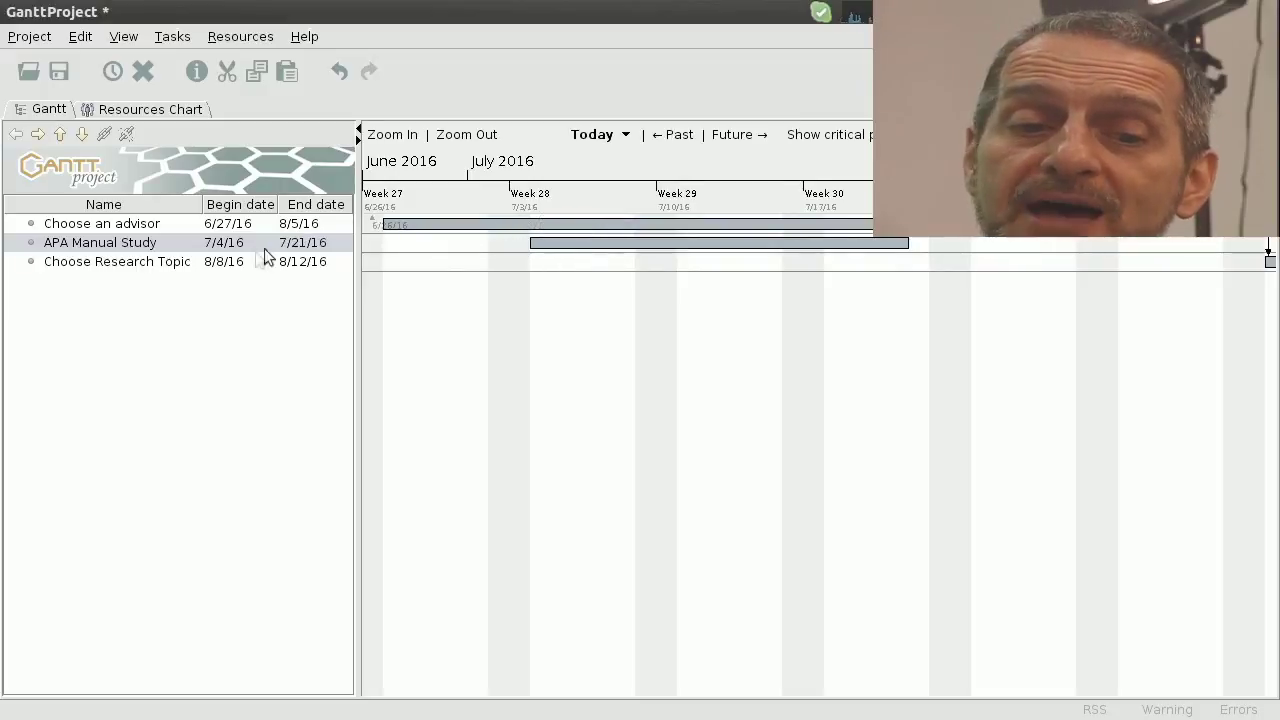
Step: Examine the begin date and duration of "APA Manual Study" in its properties
double_click(322, 247)
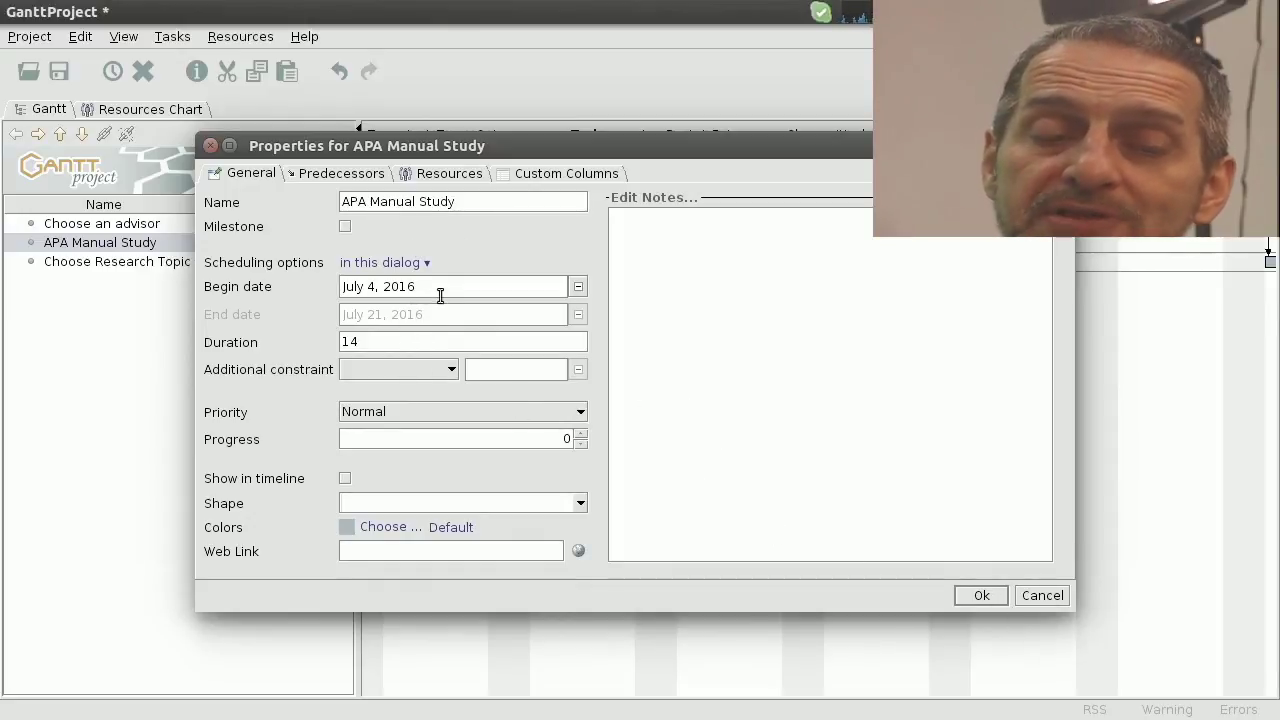
left_click_drag(439, 287, 318, 296)
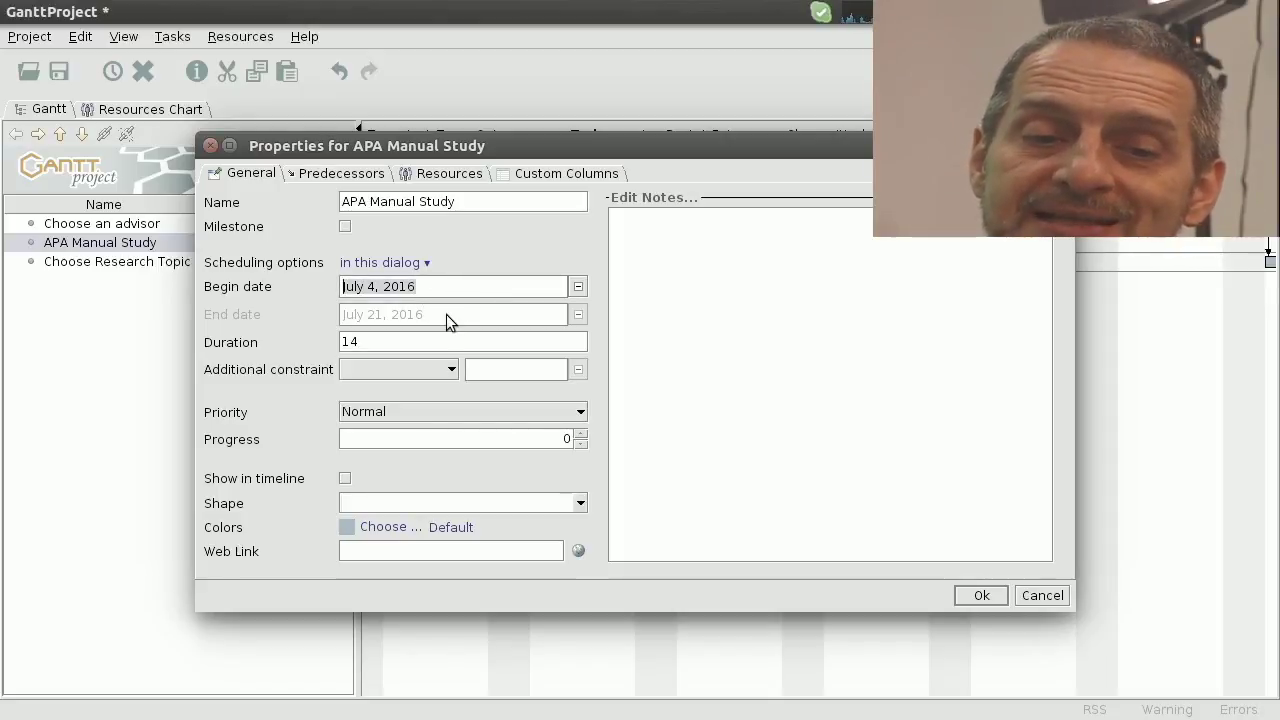
left_click_drag(389, 347, 338, 358)
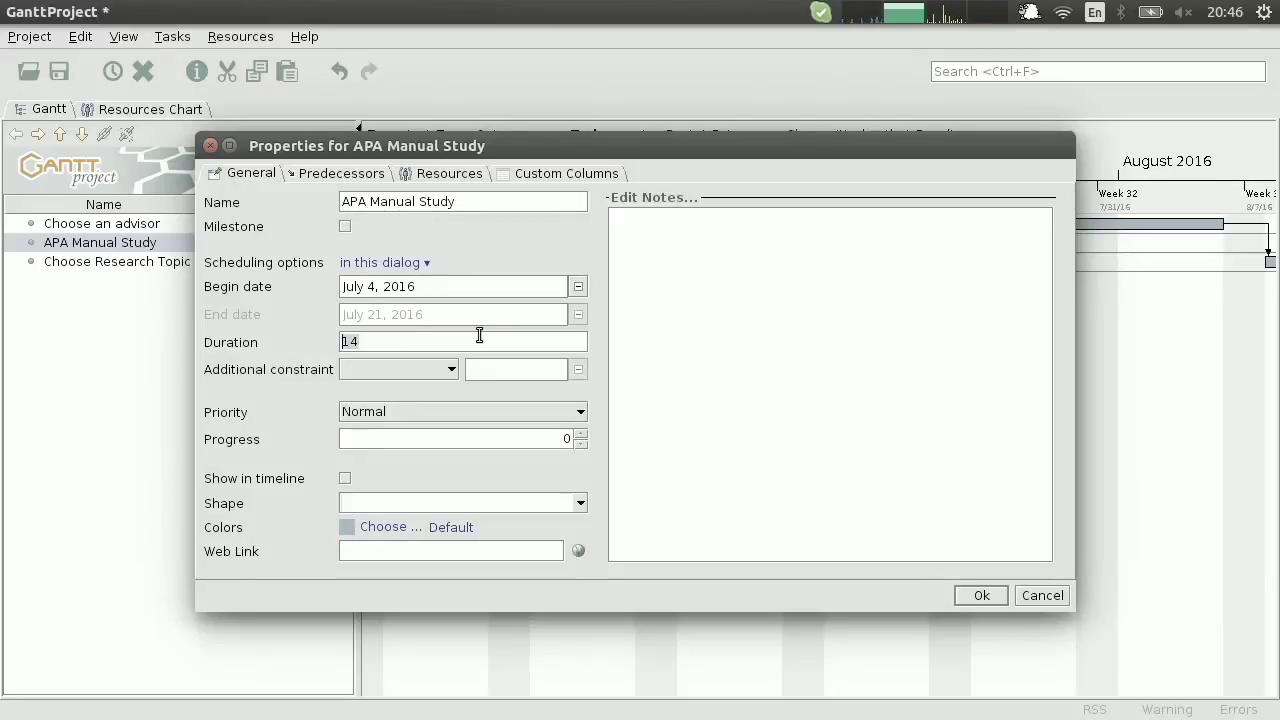
double_click(479, 336)
left_click(981, 597)
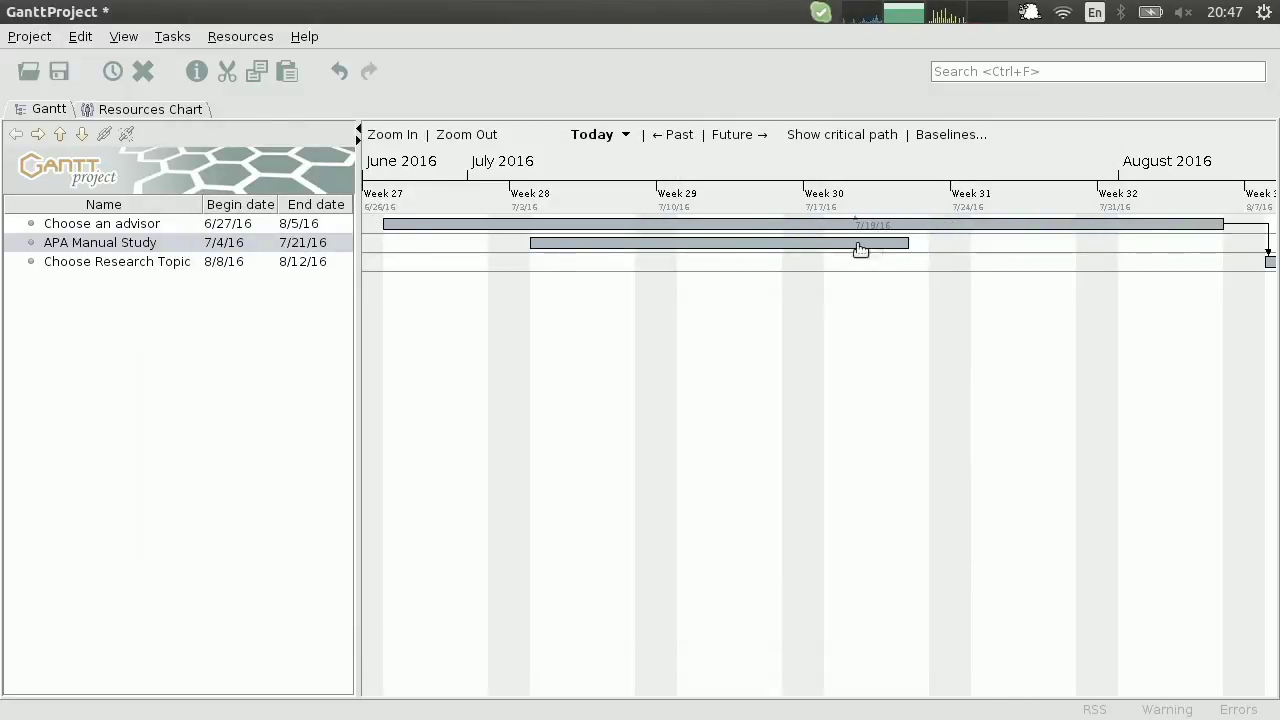
Step: Shorten the "APA Manual Study" bar to end July 19, 2016, and set its progress to about one fifth of its length
left_click_drag(899, 242, 870, 257)
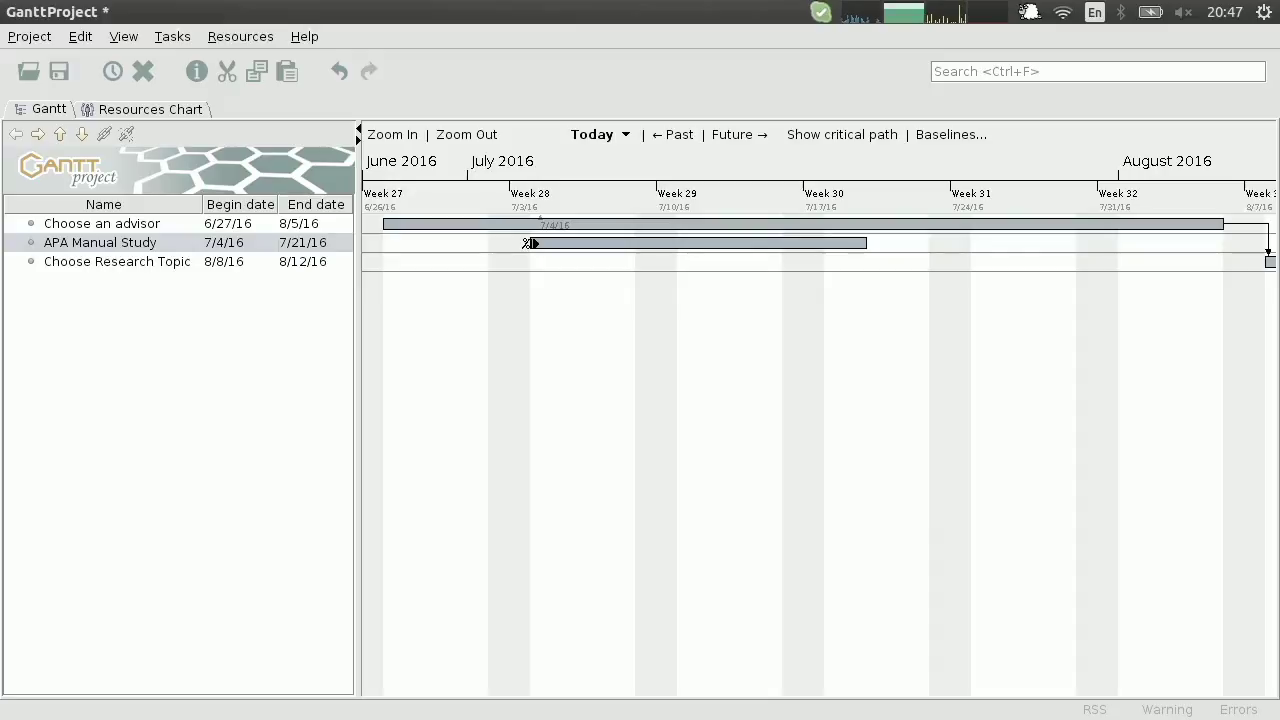
left_click_drag(527, 243, 525, 244)
left_click_drag(527, 244, 873, 248)
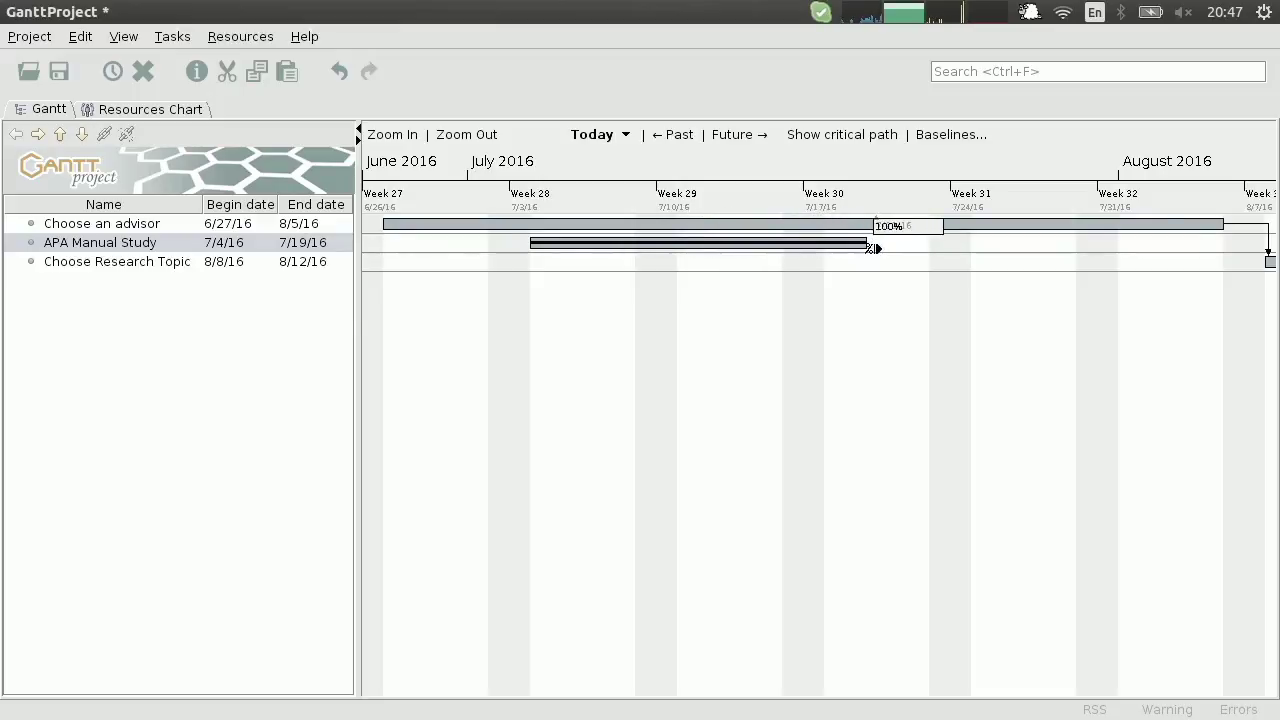
left_click_drag(874, 248, 706, 248)
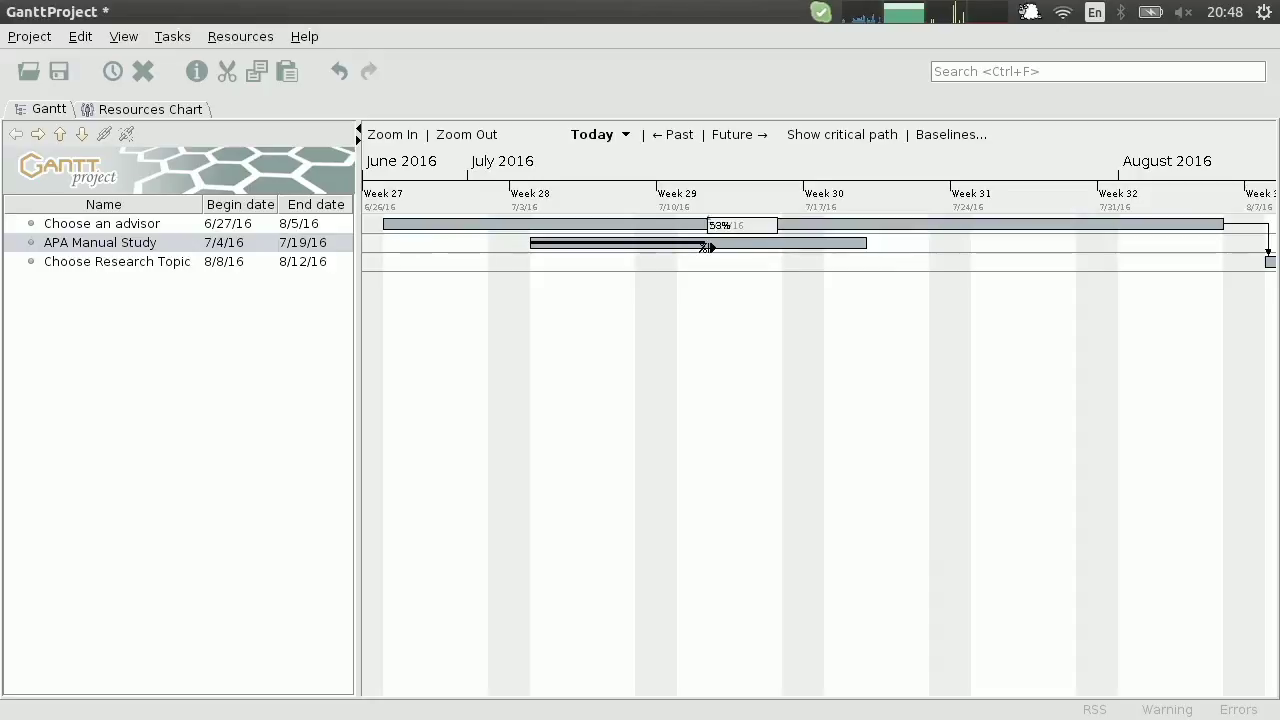
left_click_drag(706, 248, 594, 249)
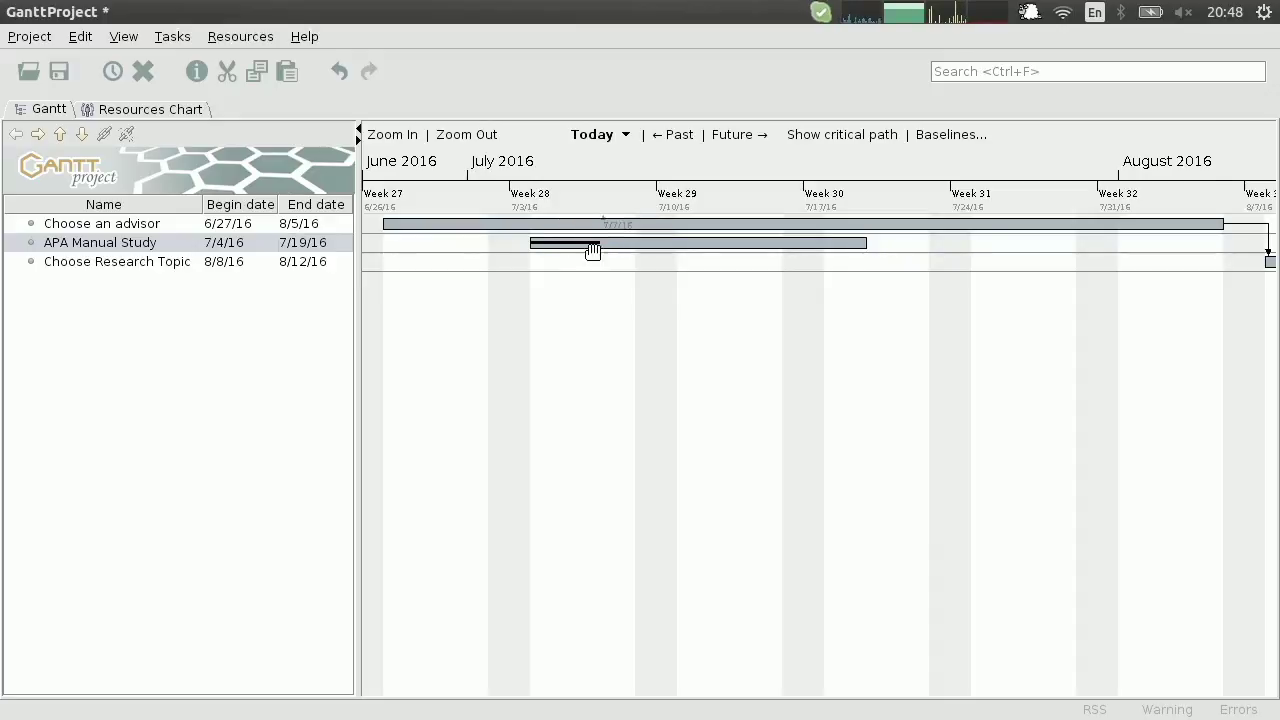
Step: Set the progress of "Choose an advisor" to about a quarter, and begin "APA Manual Study" on July 7, 2016 with about 15% progress
left_click_drag(376, 224, 598, 238)
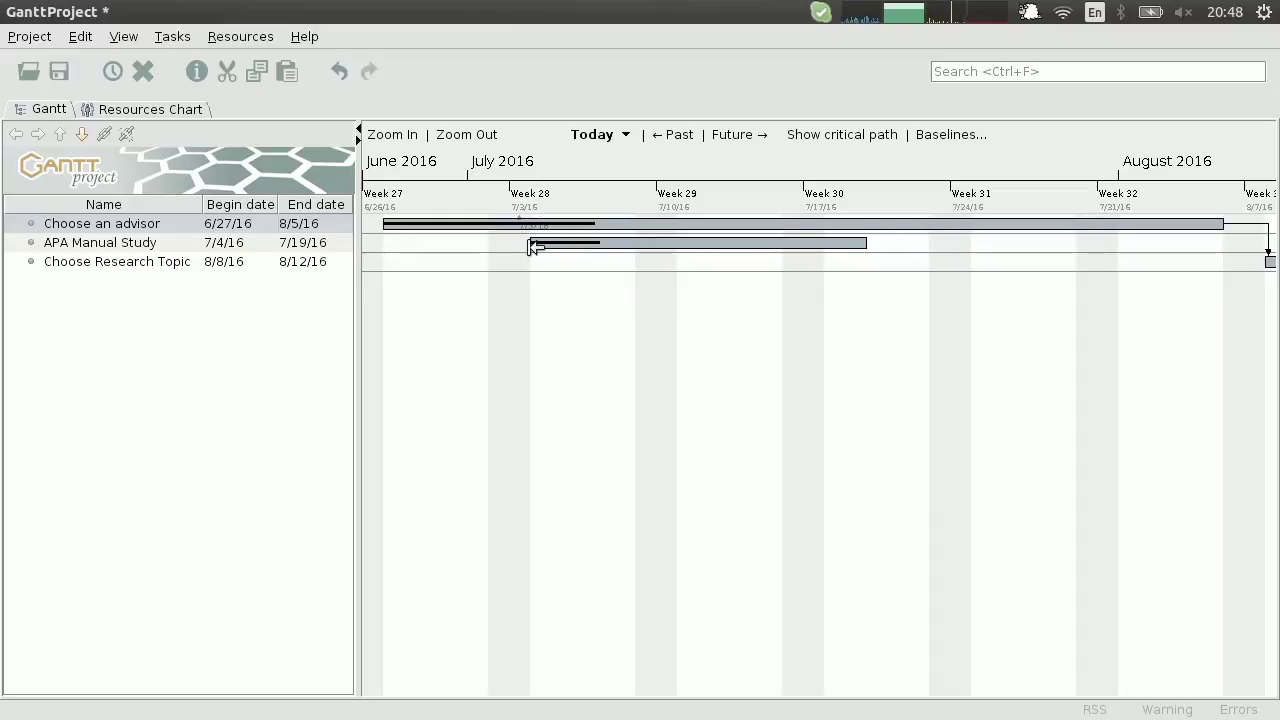
left_click_drag(531, 247, 597, 247)
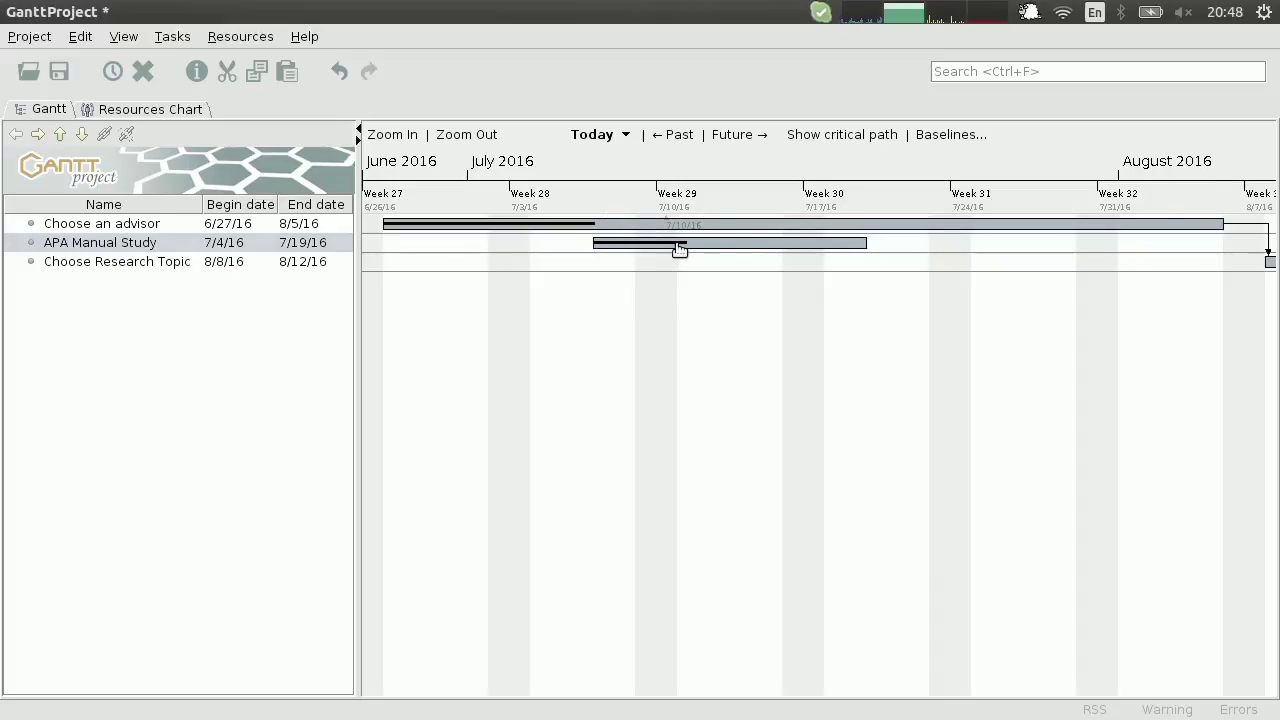
mouse_move(680, 243)
left_mouse_down()
mouse_move(588, 243)
mouse_move(777, 243)
mouse_move(614, 251)
mouse_move(660, 248)
left_mouse_up()
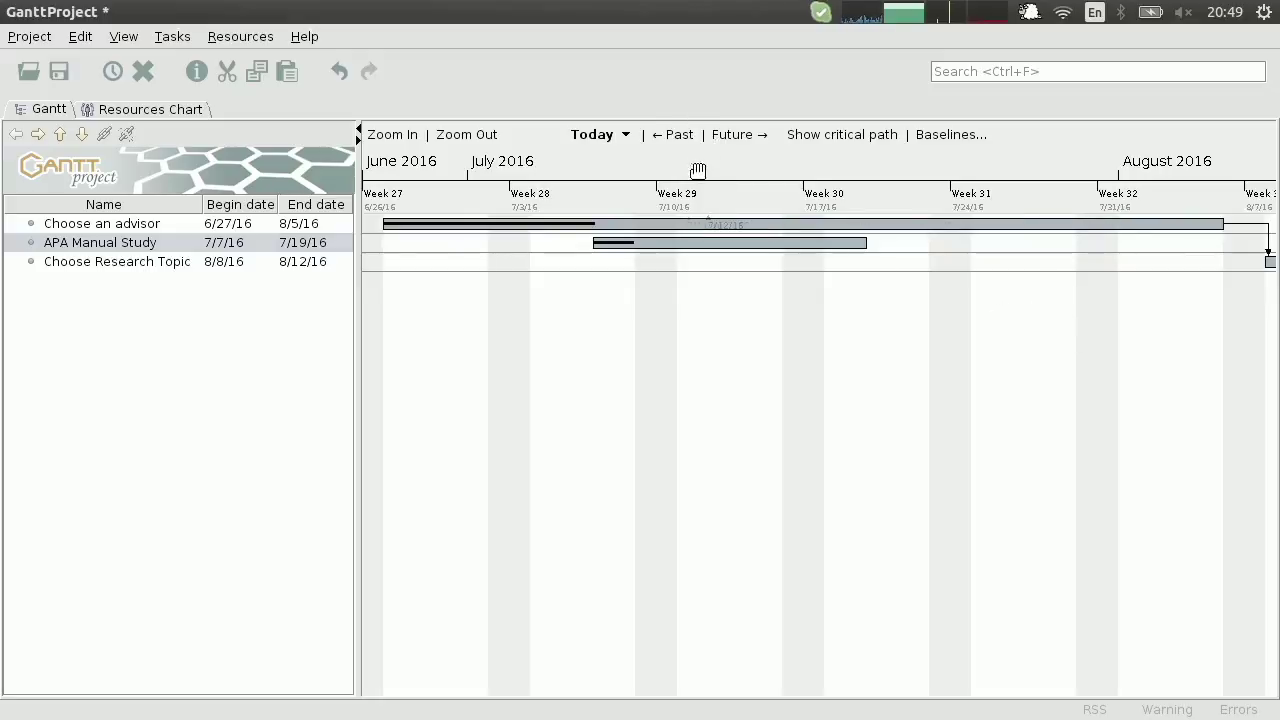
Step: Move "APA Manual Study" above "Choose an advisor" in the task list
left_click(456, 141)
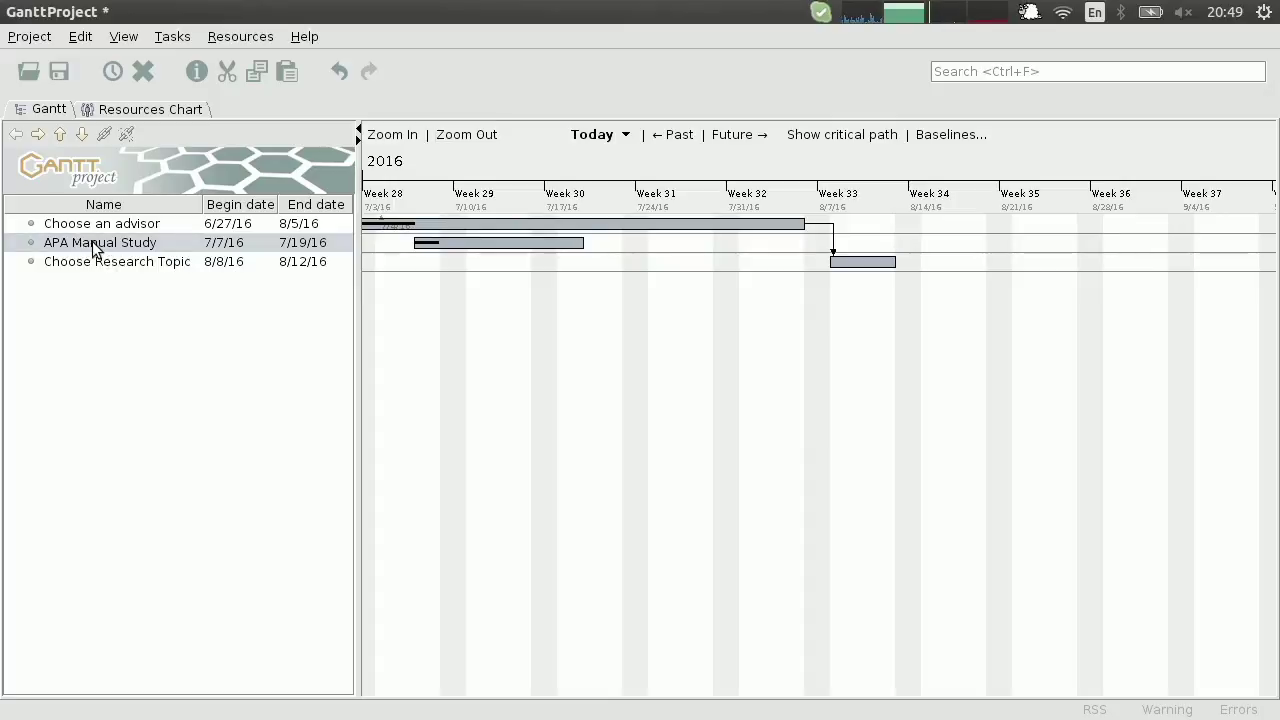
left_click(59, 135)
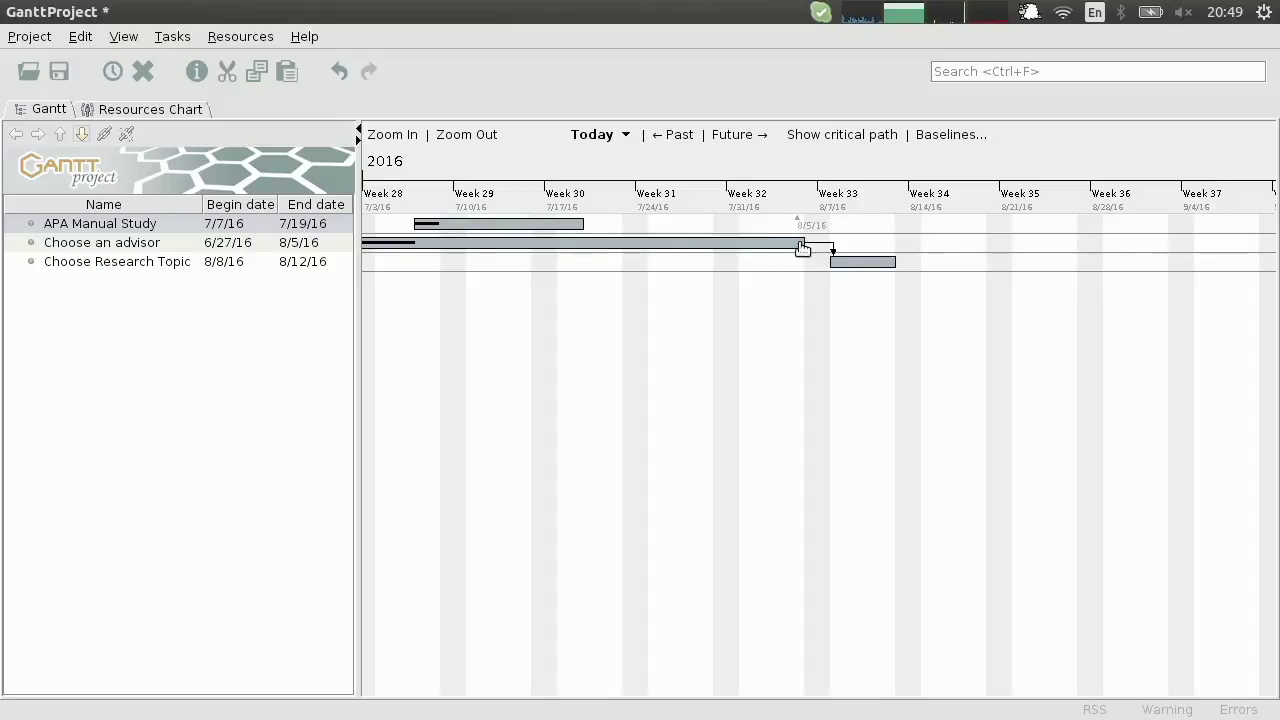
Step: Try shortening the "Choose an advisor" bar to end July 25, 2016, and undo that boundary change
left_click_drag(795, 242, 662, 248)
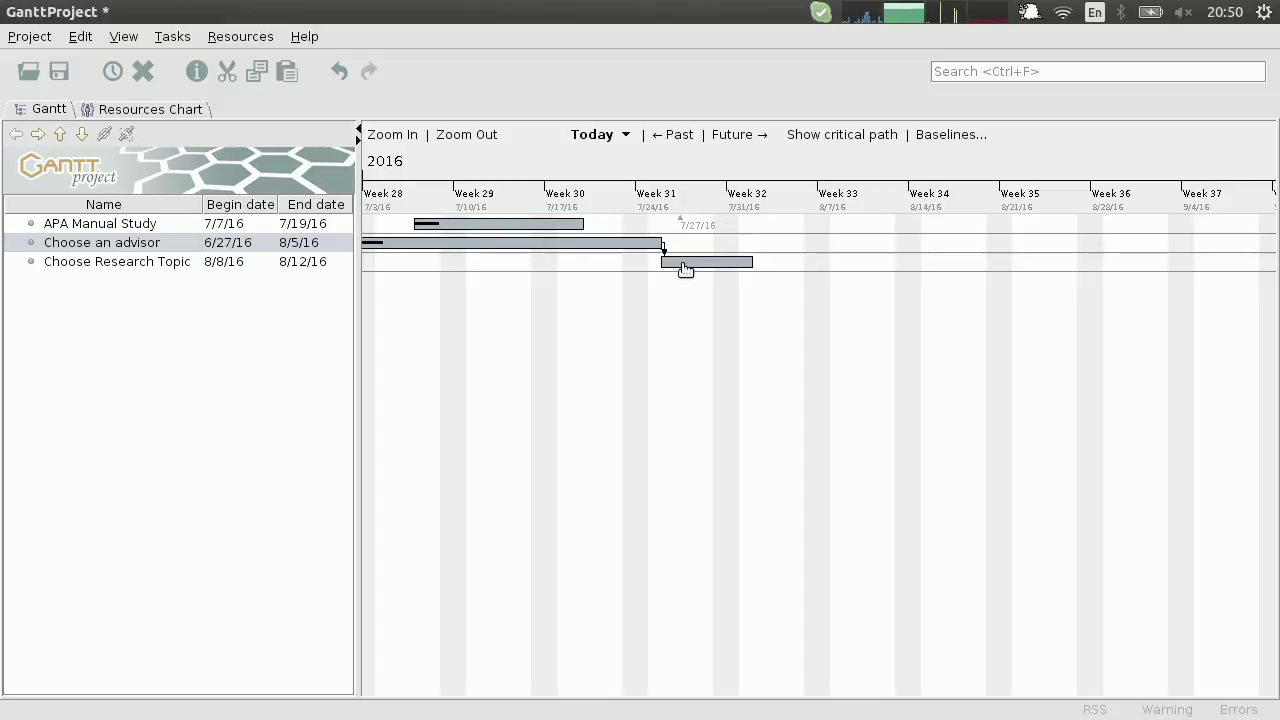
left_click_drag(669, 263, 668, 270)
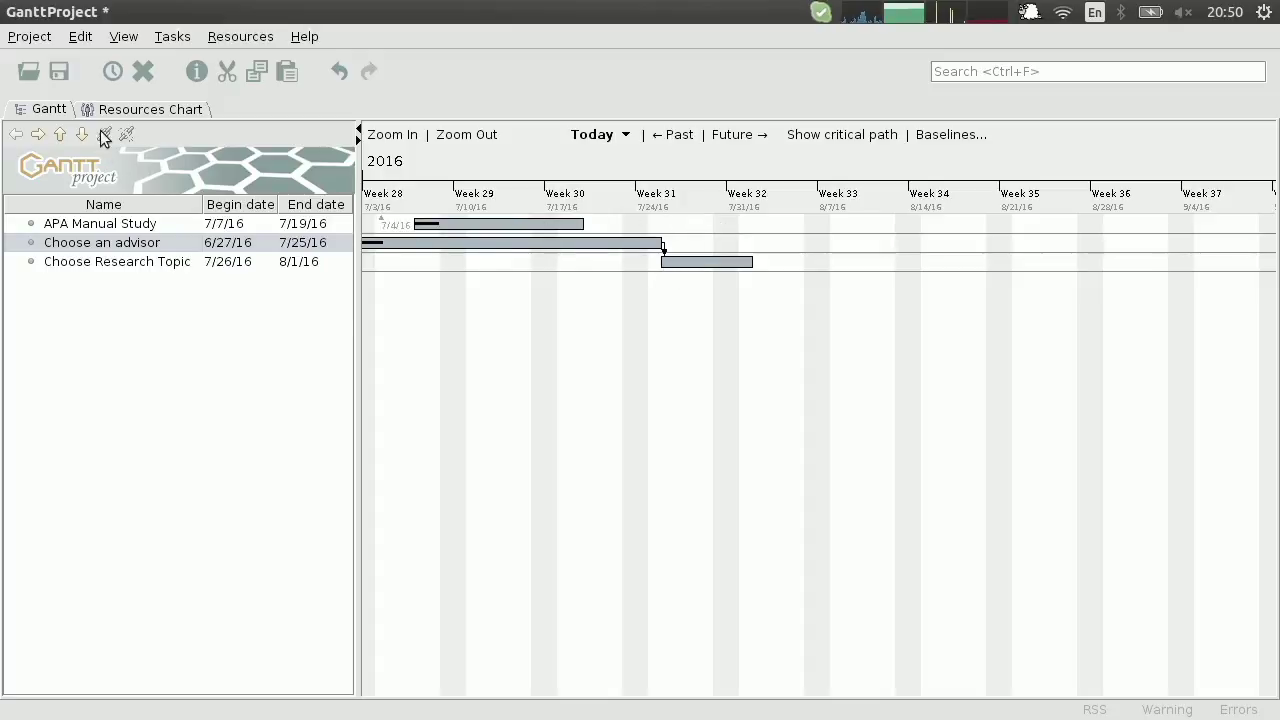
left_click(79, 40)
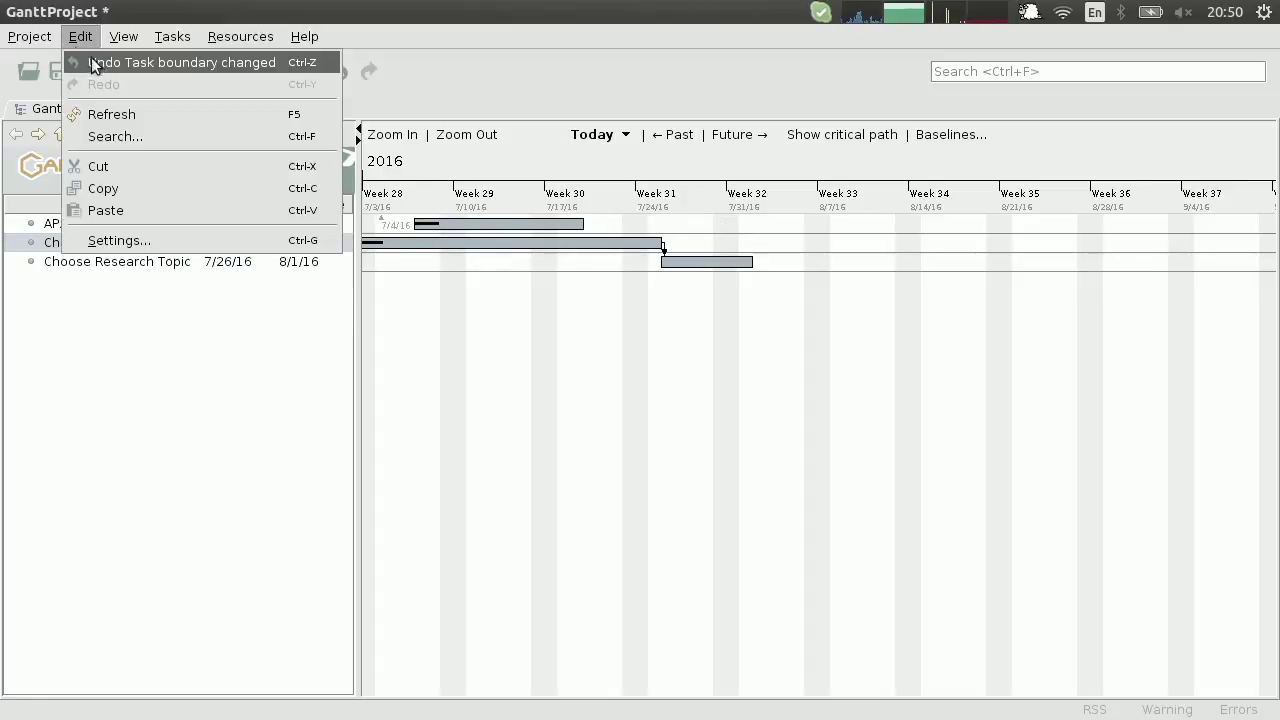
left_click(106, 62)
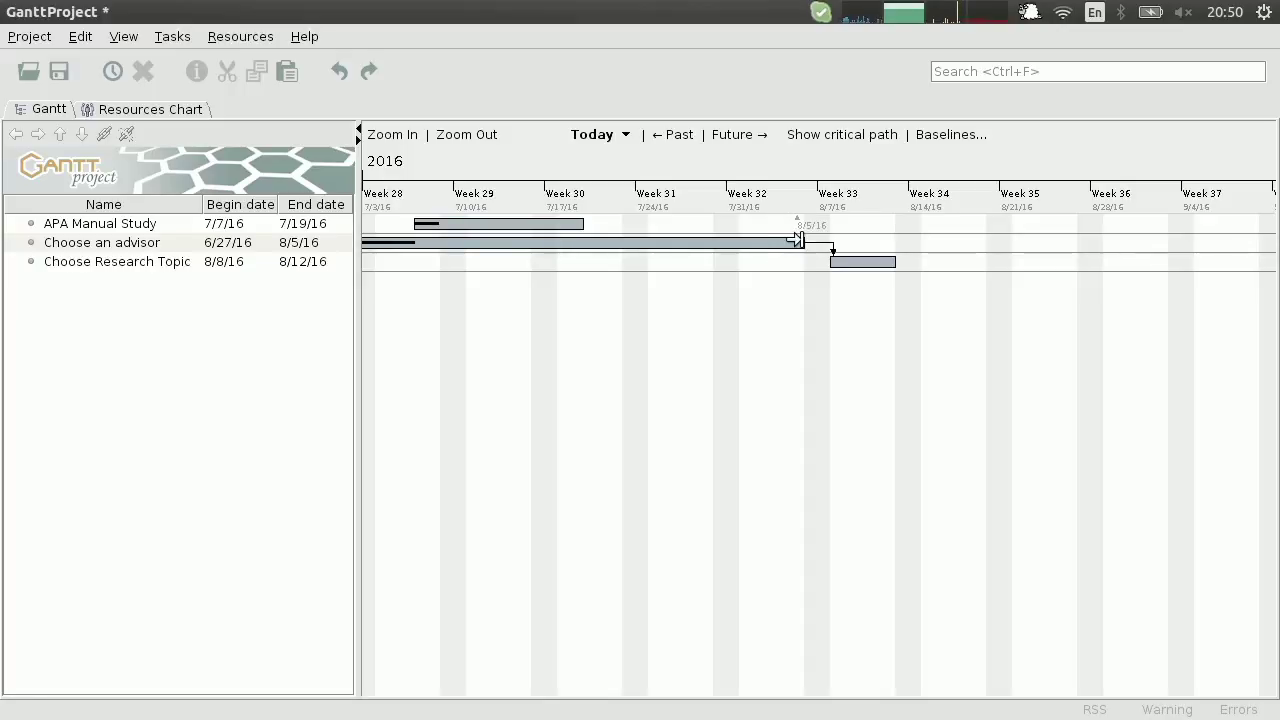
Step: Shorten the "Choose an advisor" bar to end July 22, 2016, and stretch it back out to early August
left_click_drag(797, 242, 624, 245)
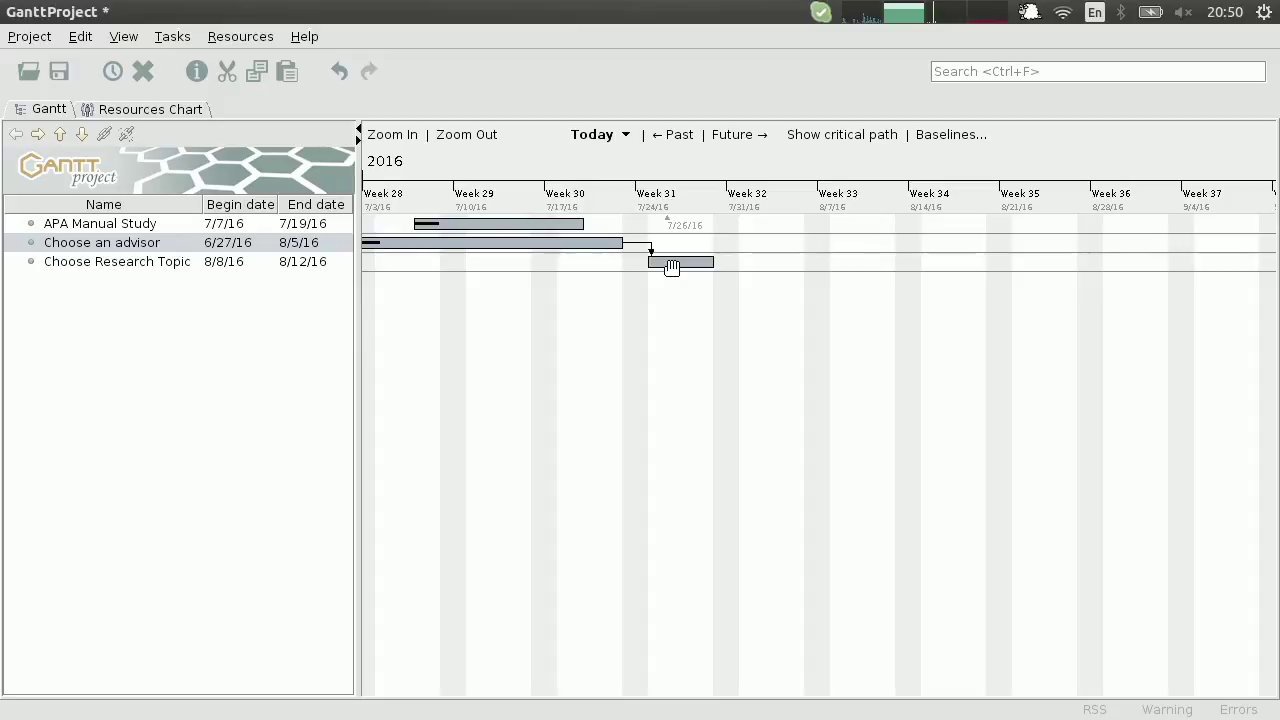
left_click_drag(671, 268, 768, 252)
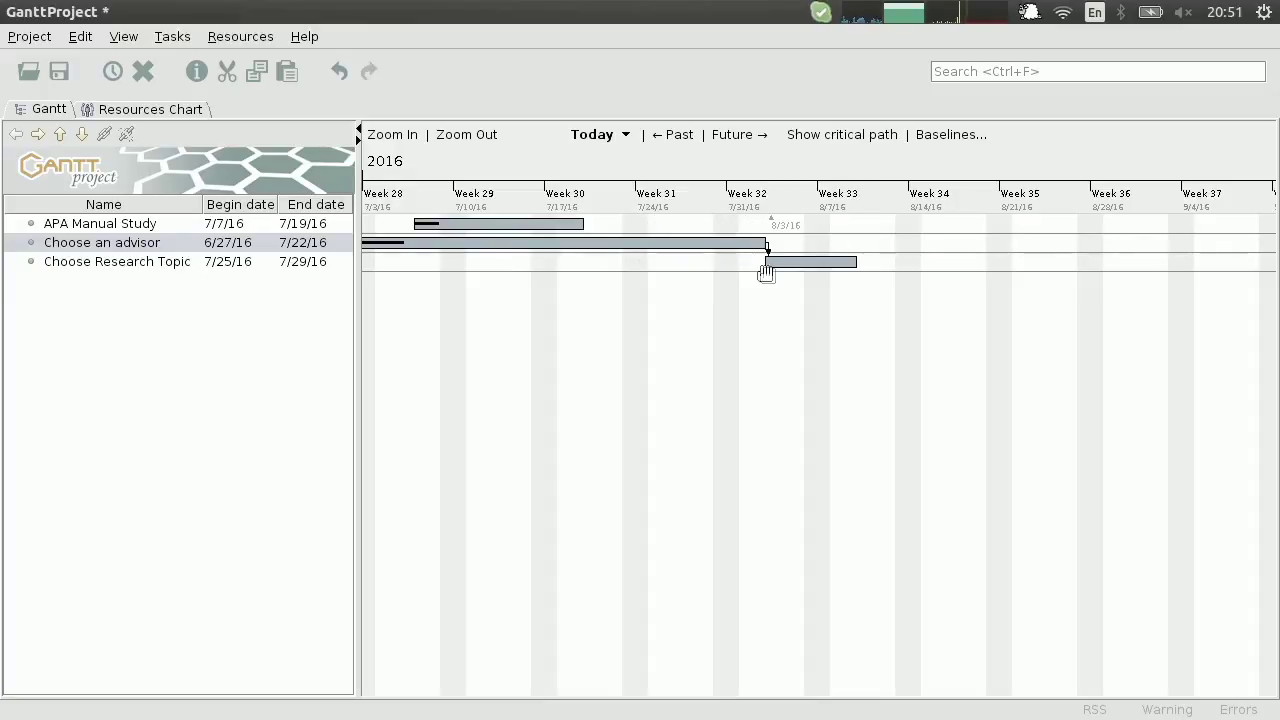